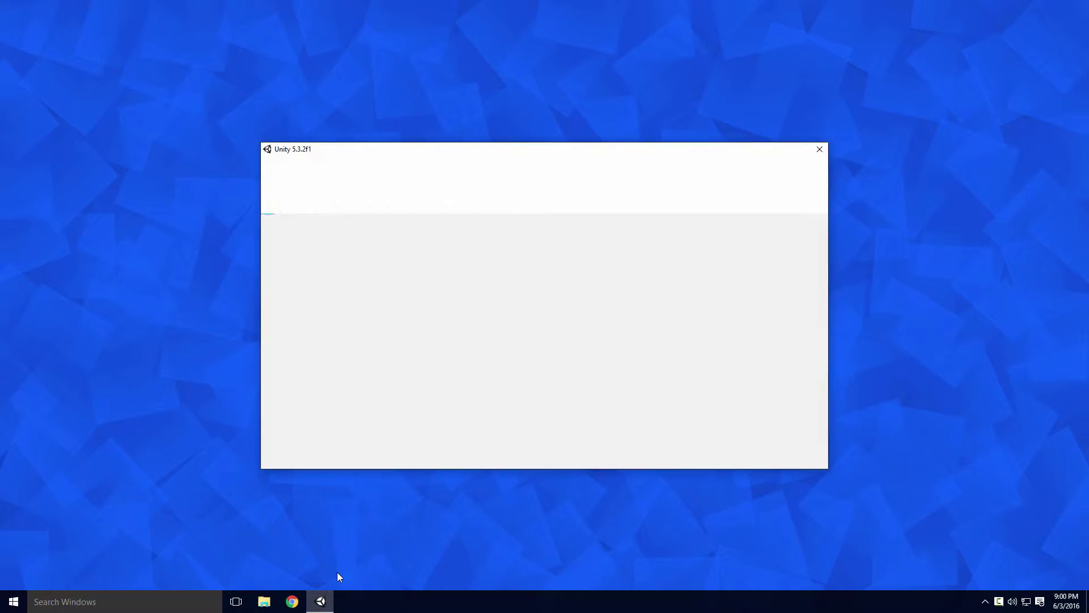
# Create a new untitled Unity project and wait for the editor to open on its empty scene
pyautogui.click(618, 358)
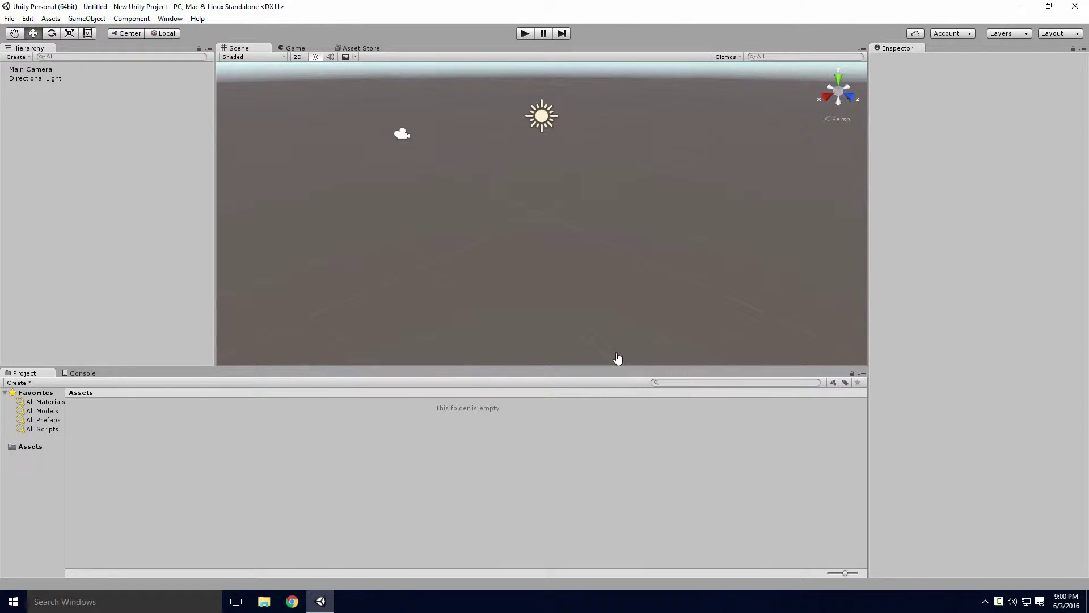
# Try the four-view, Default, Tall and Wide editor layout presets
pyautogui.click(1054, 34)
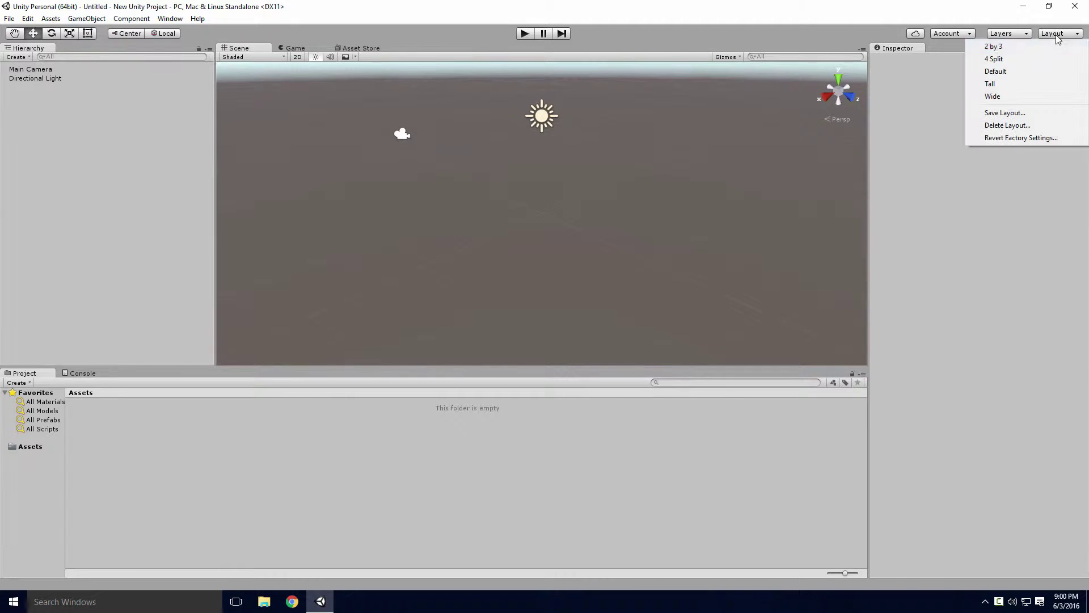
pyautogui.click(1053, 34)
pyautogui.click(1050, 57)
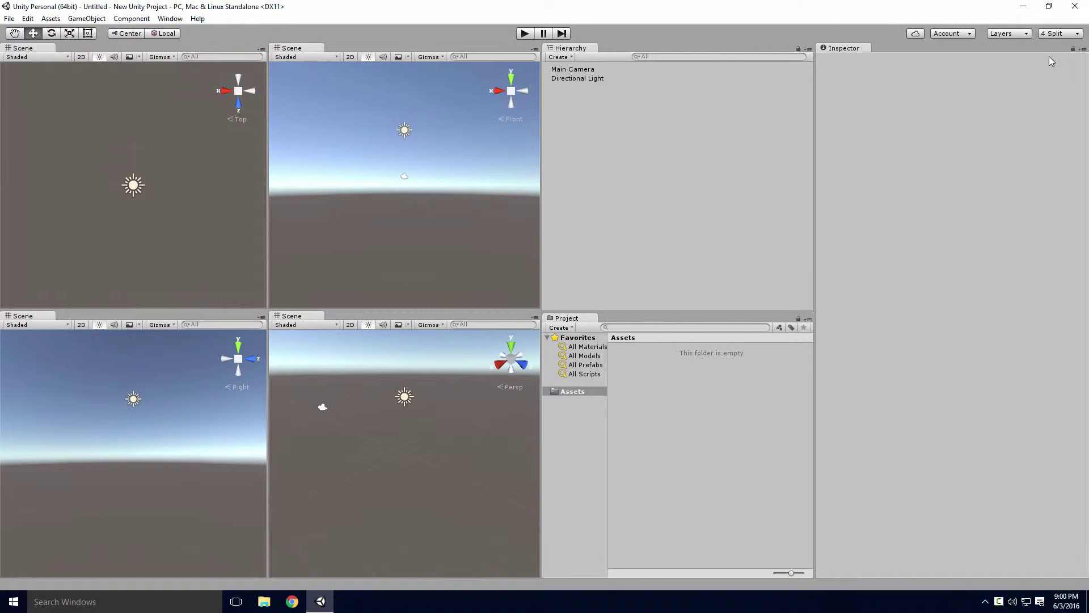
pyautogui.click(1053, 34)
pyautogui.click(1048, 69)
pyautogui.click(1053, 34)
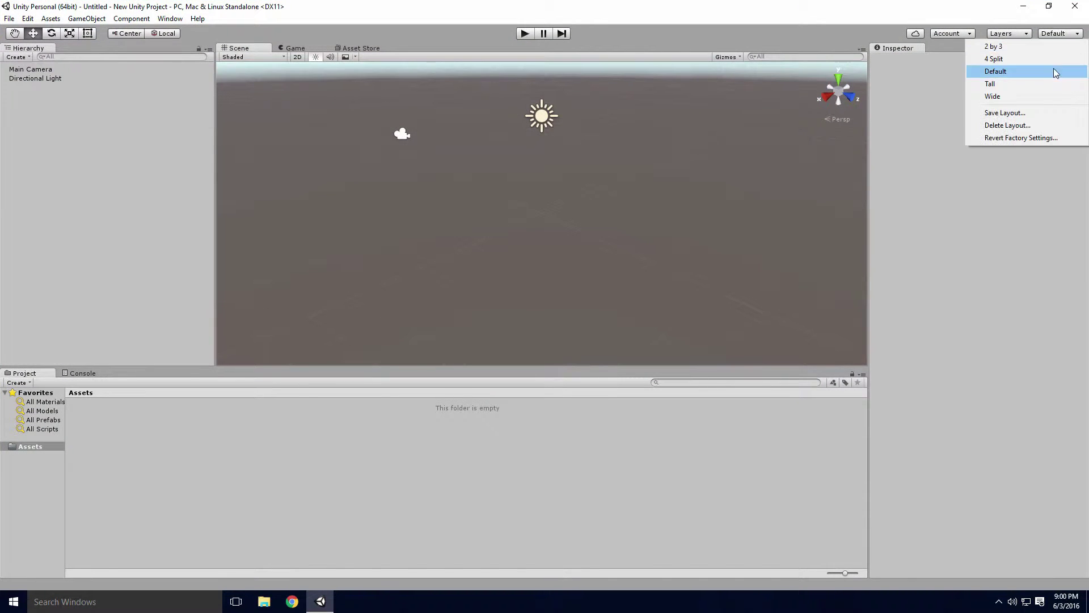
pyautogui.click(1051, 83)
pyautogui.click(1058, 35)
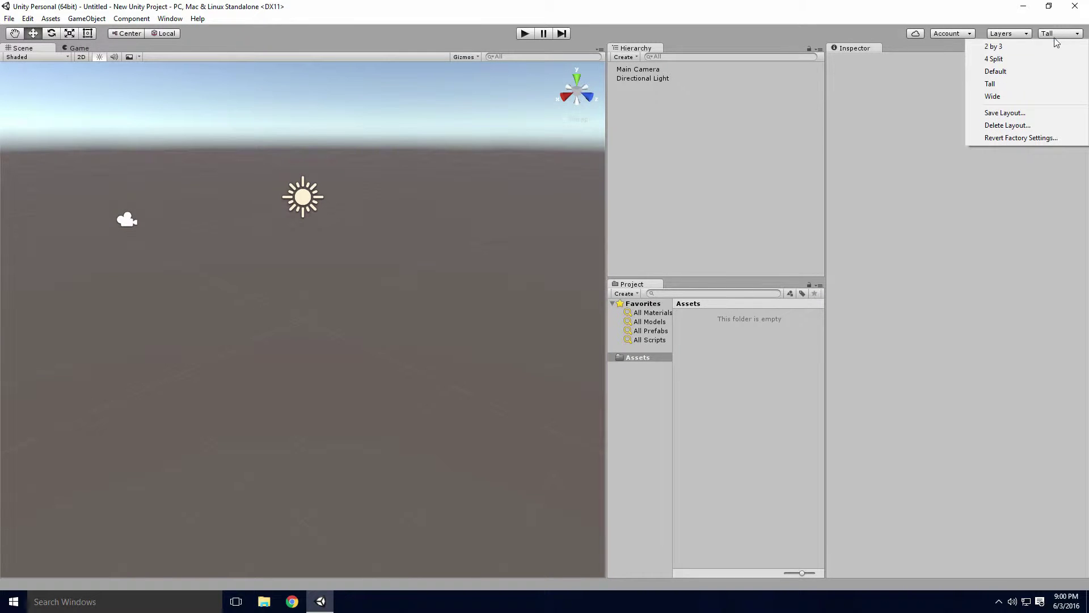
pyautogui.click(1044, 95)
# Switch to the 2 by 3 layout and set the Project panel to One Column Layout
pyautogui.click(1061, 35)
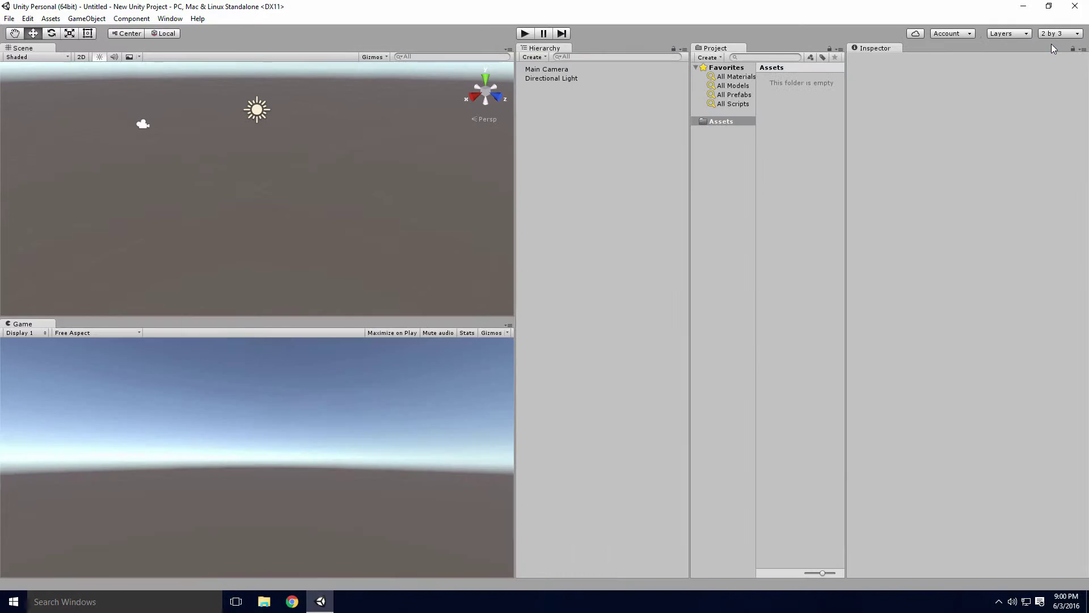
pyautogui.rightClick(725, 51)
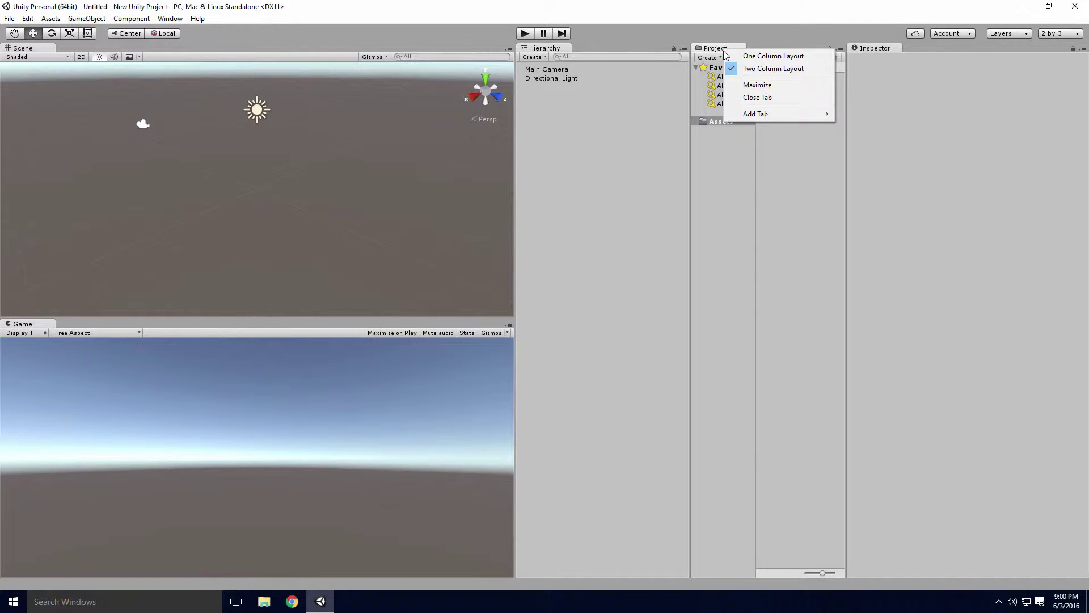
pyautogui.click(729, 56)
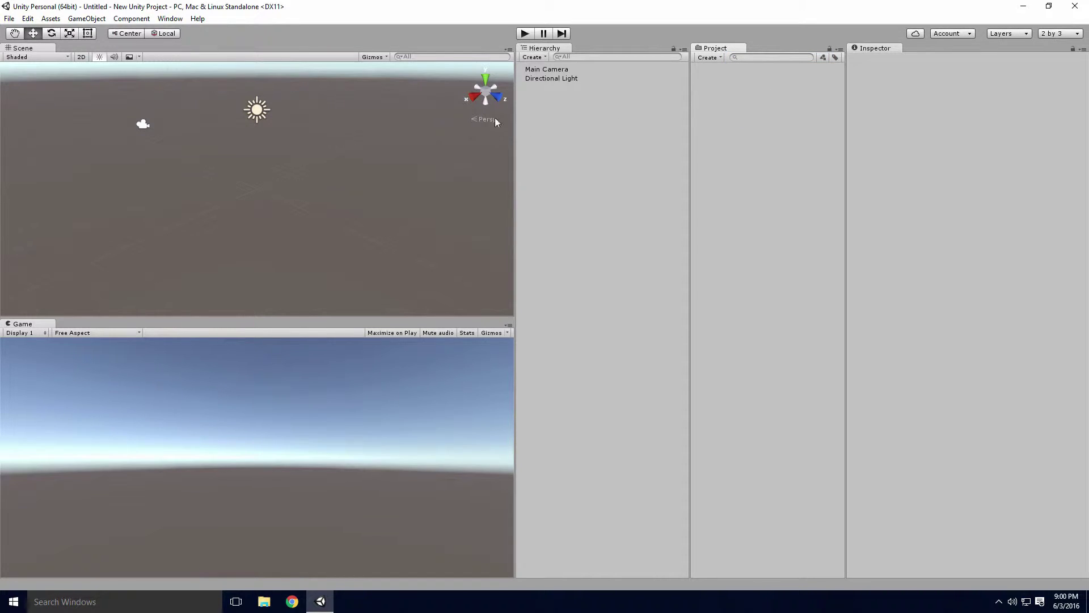
# Add the Console window and dock it, made taller, beneath the Hierarchy
pyautogui.click(170, 18)
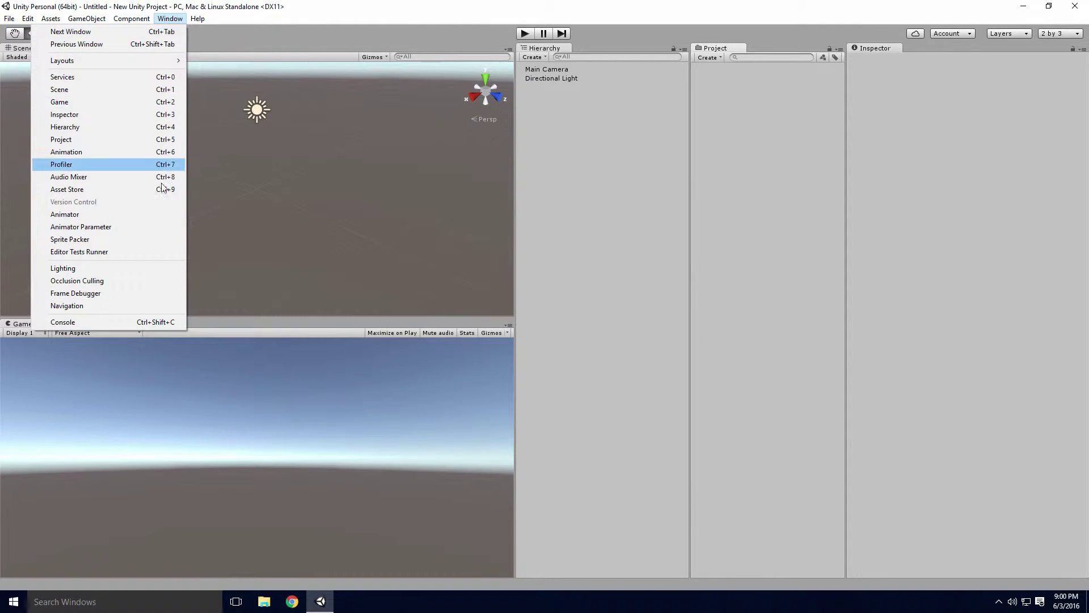
pyautogui.click(173, 322)
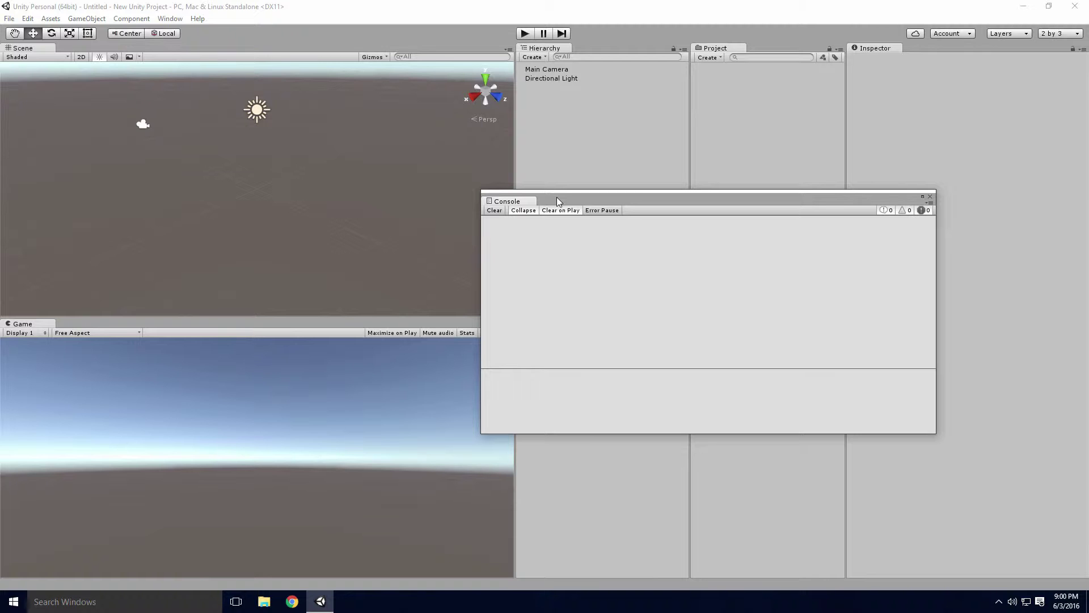
pyautogui.moveTo(558, 201)
pyautogui.mouseDown()
pyautogui.moveTo(645, 89)
pyautogui.moveTo(583, 454)
pyautogui.mouseUp()
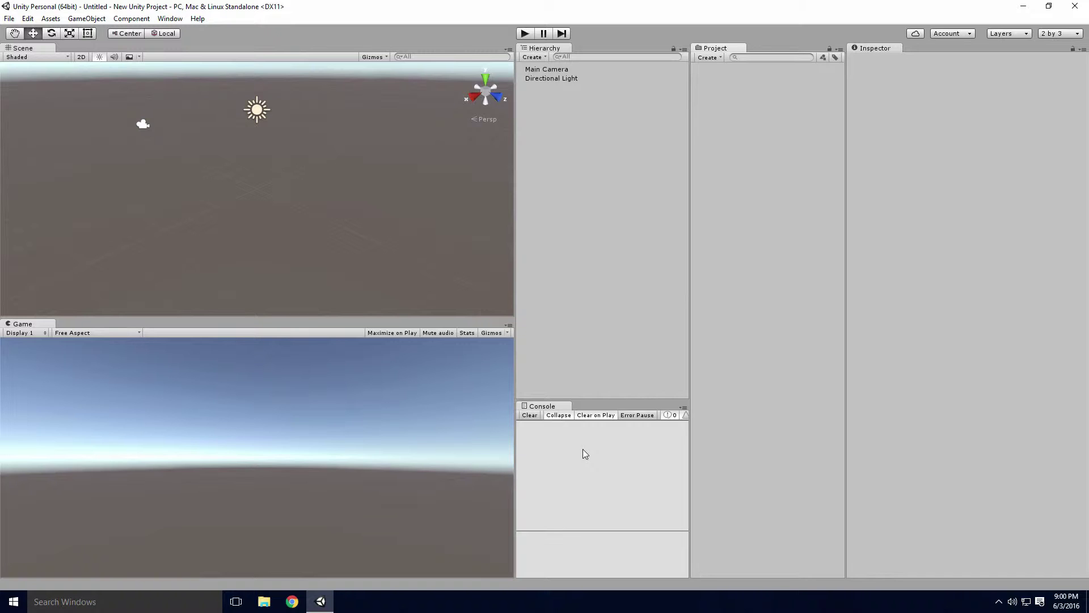
pyautogui.moveTo(609, 398); pyautogui.dragTo(614, 315)
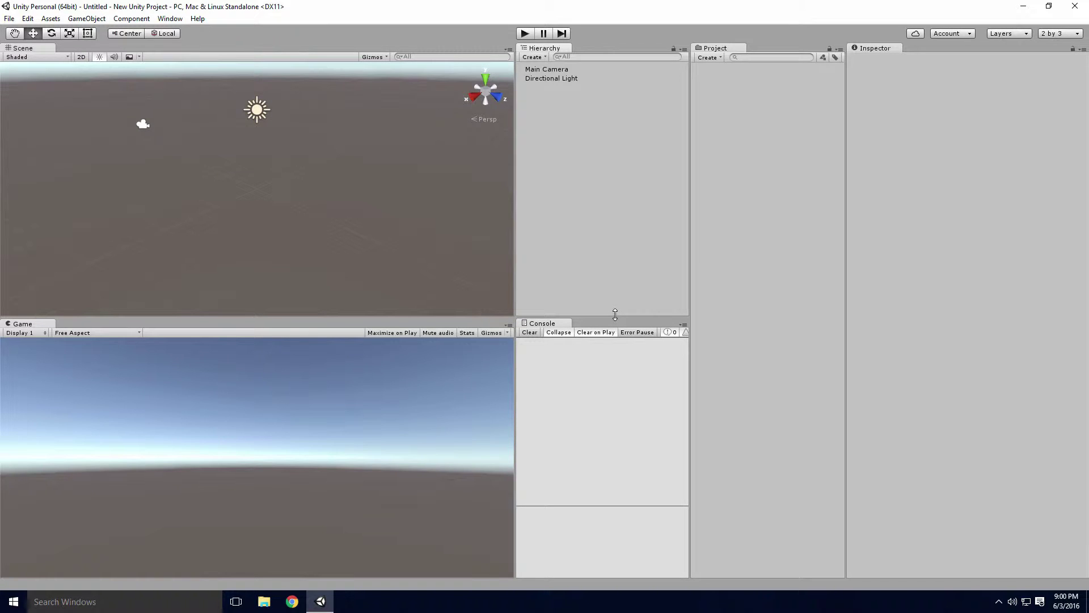
# Group Game with Scene, widen the Hierarchy and Console, and move Project beside Hierarchy
pyautogui.moveTo(25, 330); pyautogui.dragTo(145, 51)
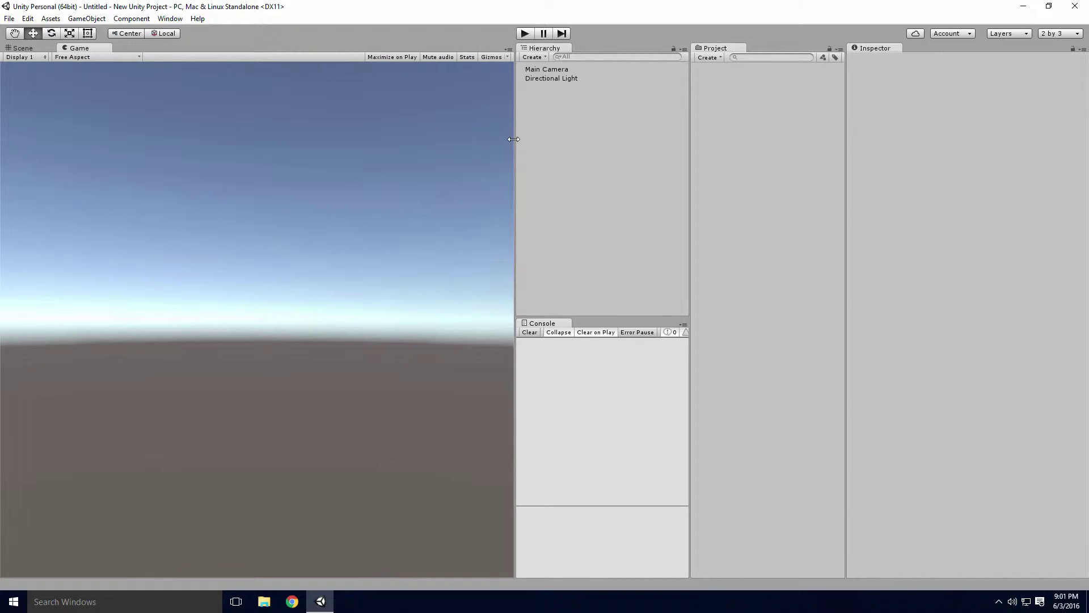
pyautogui.moveTo(513, 139); pyautogui.dragTo(381, 151)
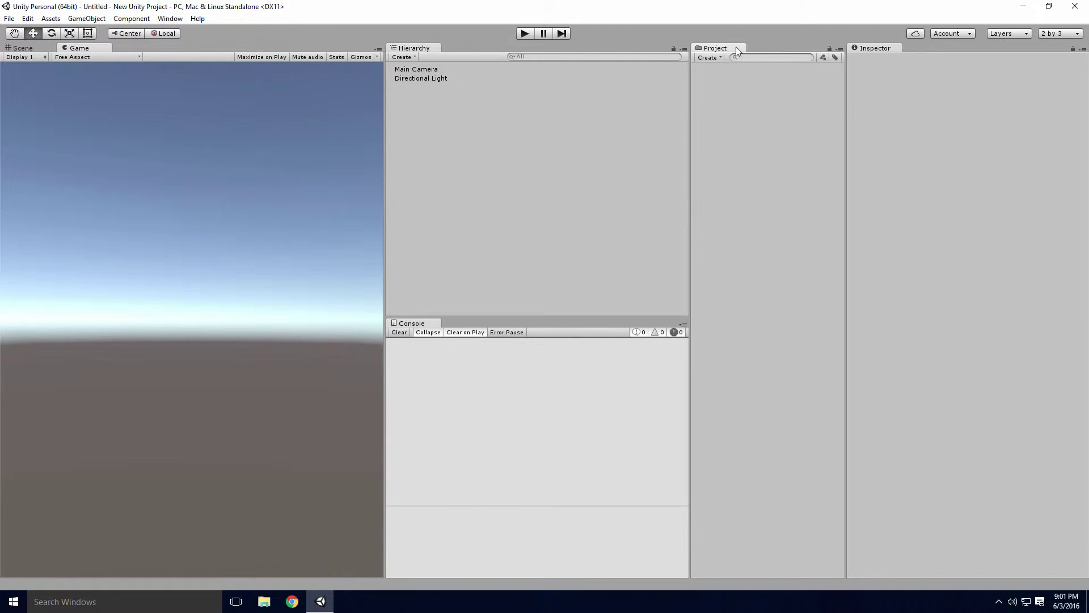
pyautogui.moveTo(735, 46)
pyautogui.mouseDown()
pyautogui.moveTo(607, 157)
pyautogui.moveTo(586, 150)
pyautogui.mouseUp()
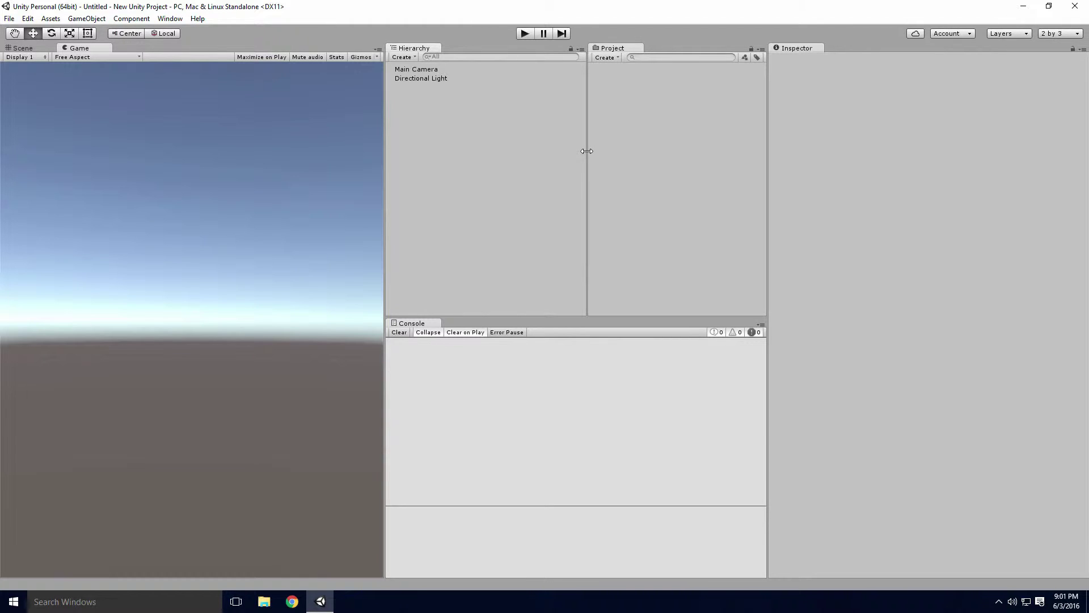
# Revert to the 2 by 3 layout and dock the Console below the Hierarchy
pyautogui.click(1060, 33)
pyautogui.click(1042, 43)
pyautogui.click(170, 19)
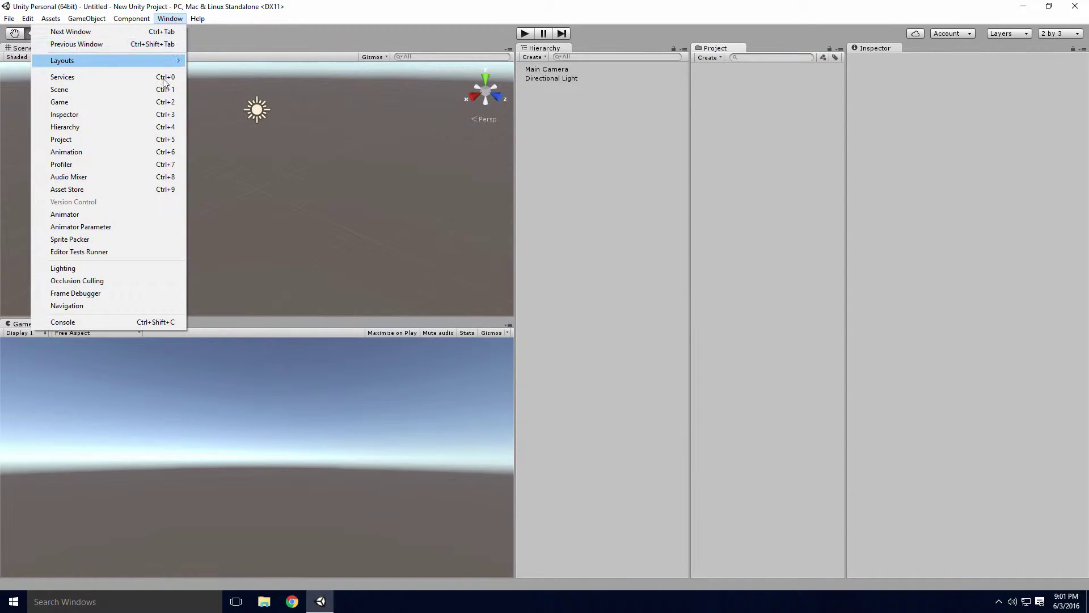
pyautogui.click(51, 323)
pyautogui.moveTo(584, 91); pyautogui.dragTo(601, 465)
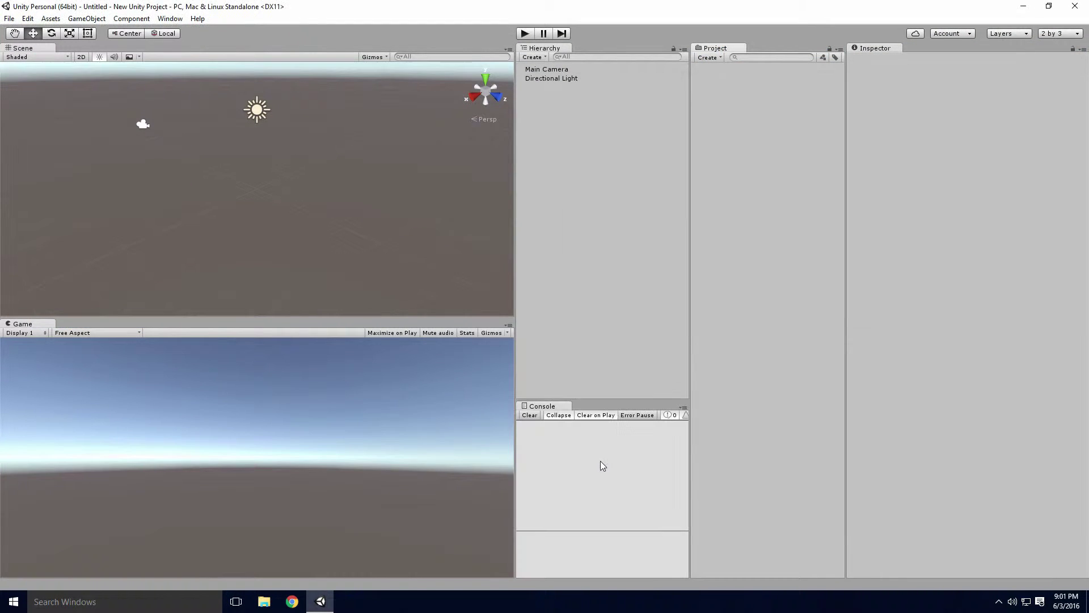
# Save the current layout as RetroTK2
pyautogui.click(1053, 34)
pyautogui.click(1035, 112)
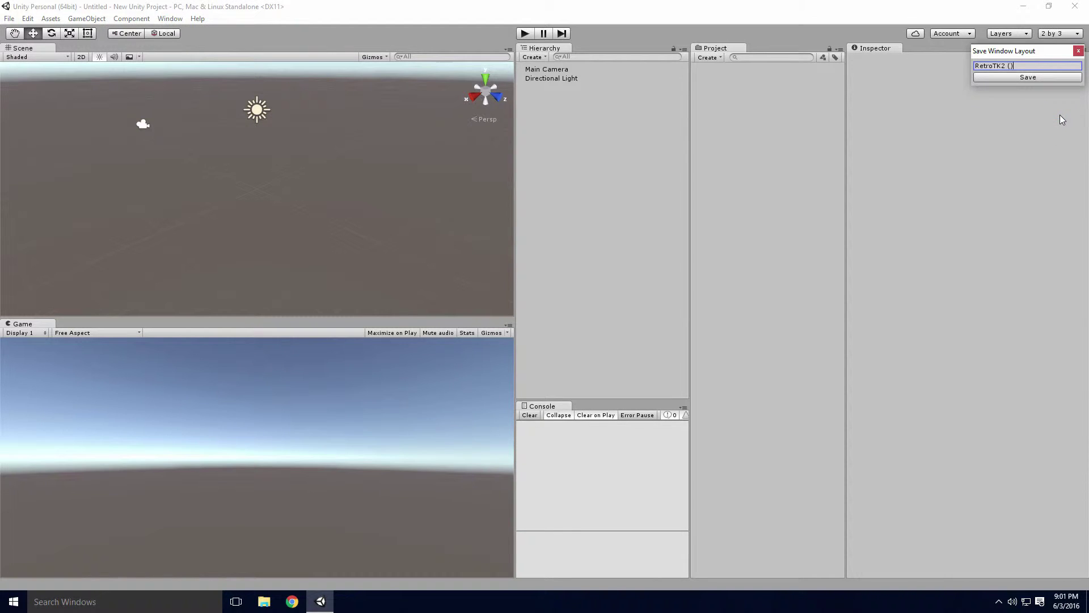
pyautogui.write('RetroTK2')
pyautogui.press('Return')
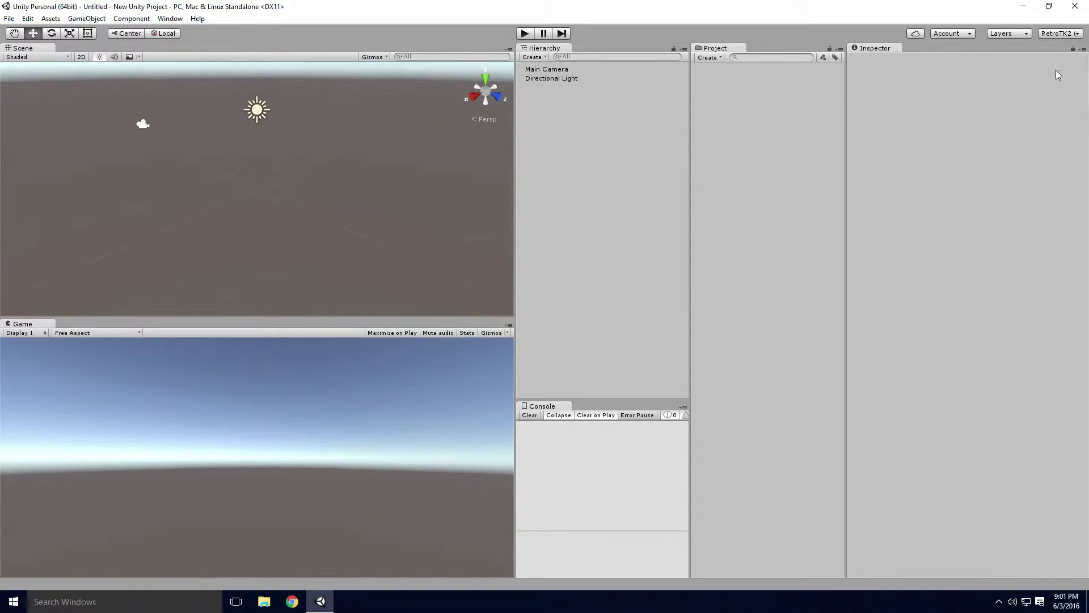
# Switch to the Default layout, then restore the saved RetroTK2 layout
pyautogui.click(1055, 33)
pyautogui.click(1028, 73)
pyautogui.click(1054, 33)
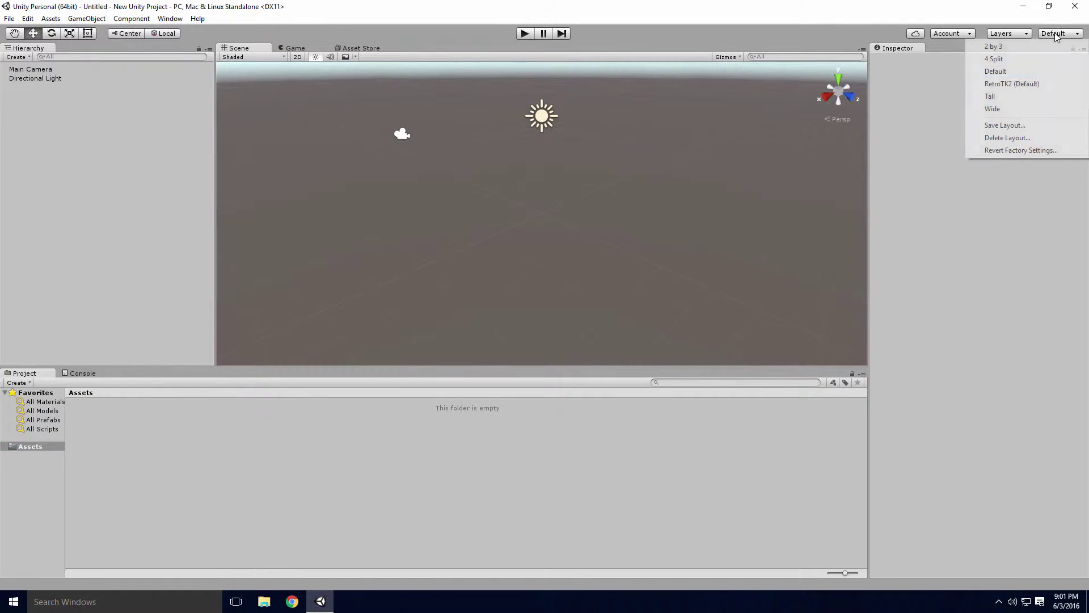
pyautogui.click(1038, 85)
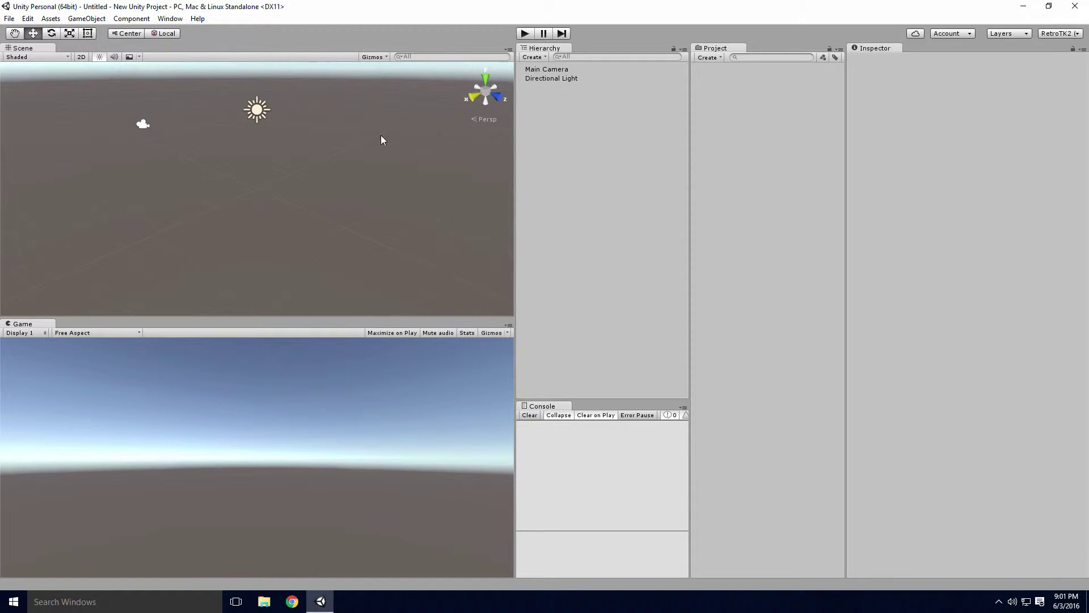
# Orbit the Scene view camera toward the Directional Light
pyautogui.click(294, 174)
pyautogui.moveTo(317, 163)
pyautogui.keyDown('alt'); pyautogui.mouseDown()
pyautogui.moveTo(335, 110)
pyautogui.moveTo(392, 169)
pyautogui.moveTo(173, 162)
pyautogui.moveTo(261, 80)
pyautogui.moveTo(168, 140)
pyautogui.mouseUp(); pyautogui.keyUp('alt')
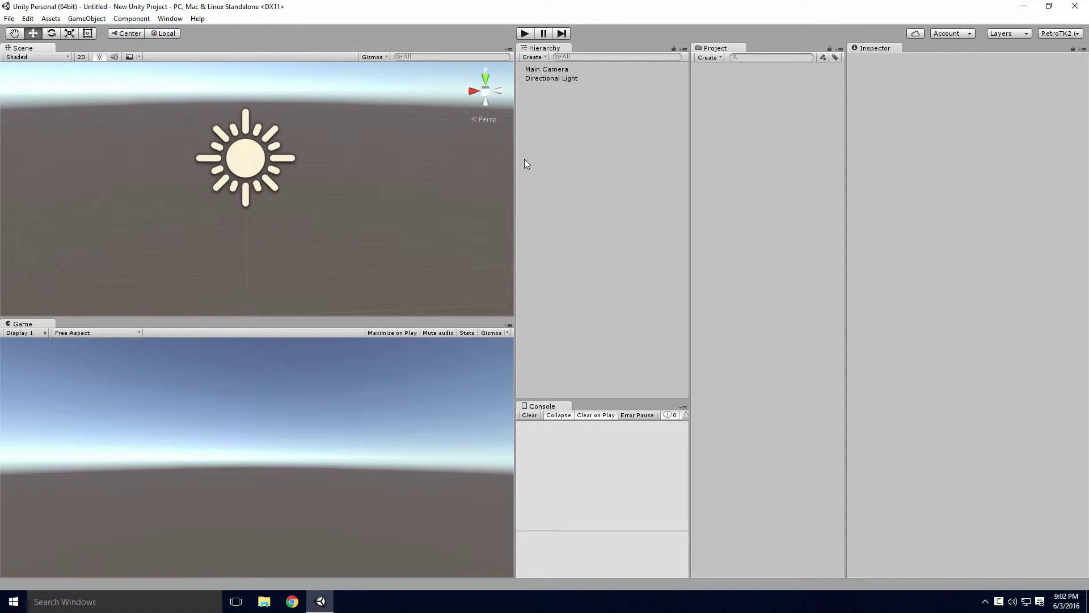
pyautogui.click(569, 79)
pyautogui.press('Up')
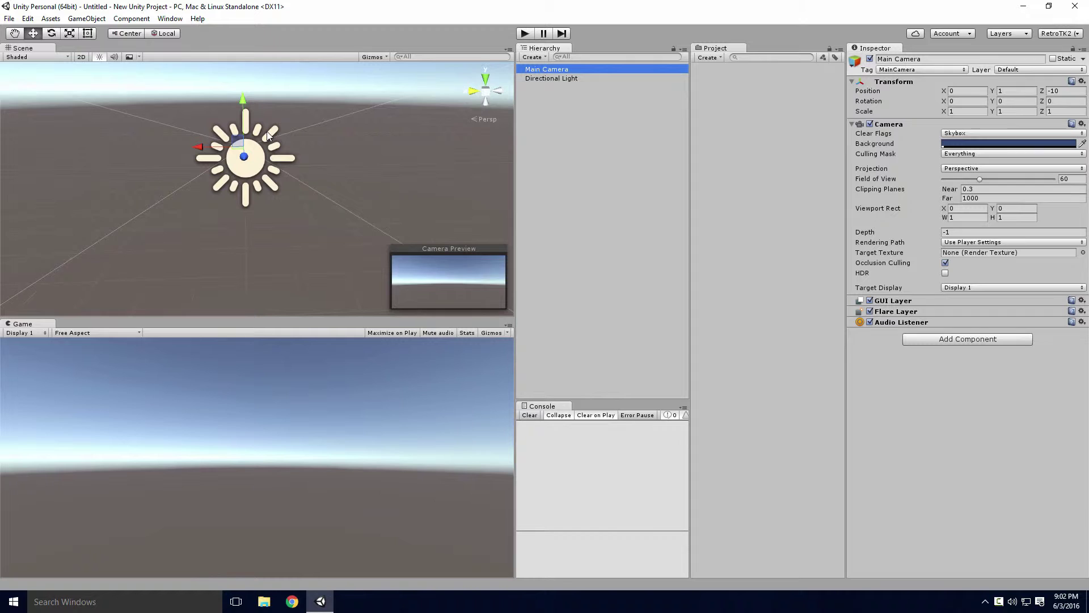
pyautogui.moveTo(266, 131)
pyautogui.keyDown('alt'); pyautogui.mouseDown()
pyautogui.moveTo(565, 114)
pyautogui.moveTo(411, 195)
pyautogui.mouseUp(); pyautogui.keyUp('alt')
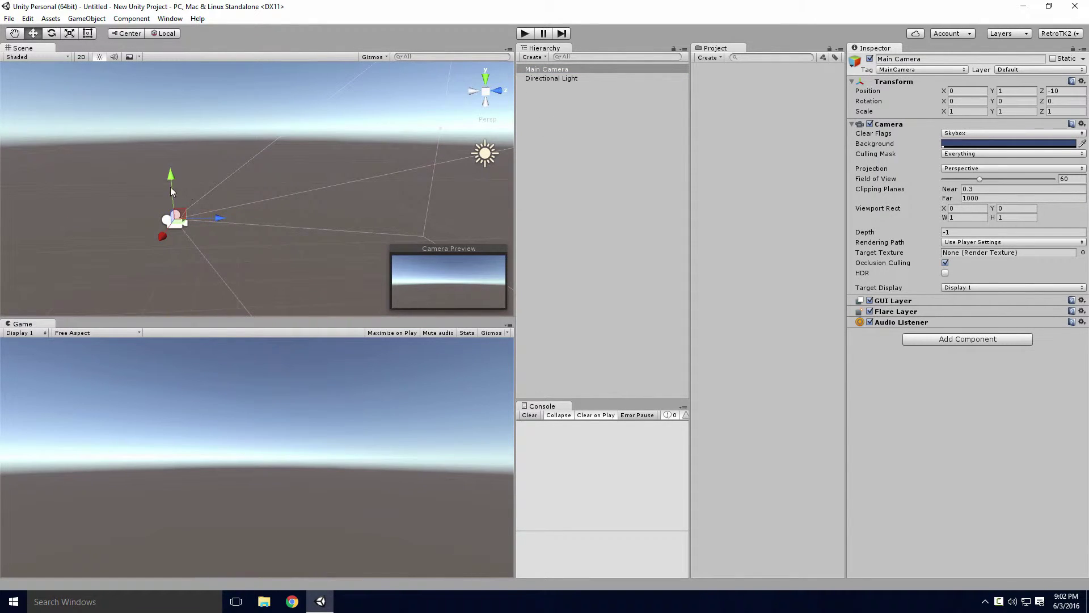
pyautogui.moveTo(172, 176)
pyautogui.mouseDown()
pyautogui.moveTo(165, 146)
pyautogui.moveTo(174, 204)
pyautogui.mouseUp()
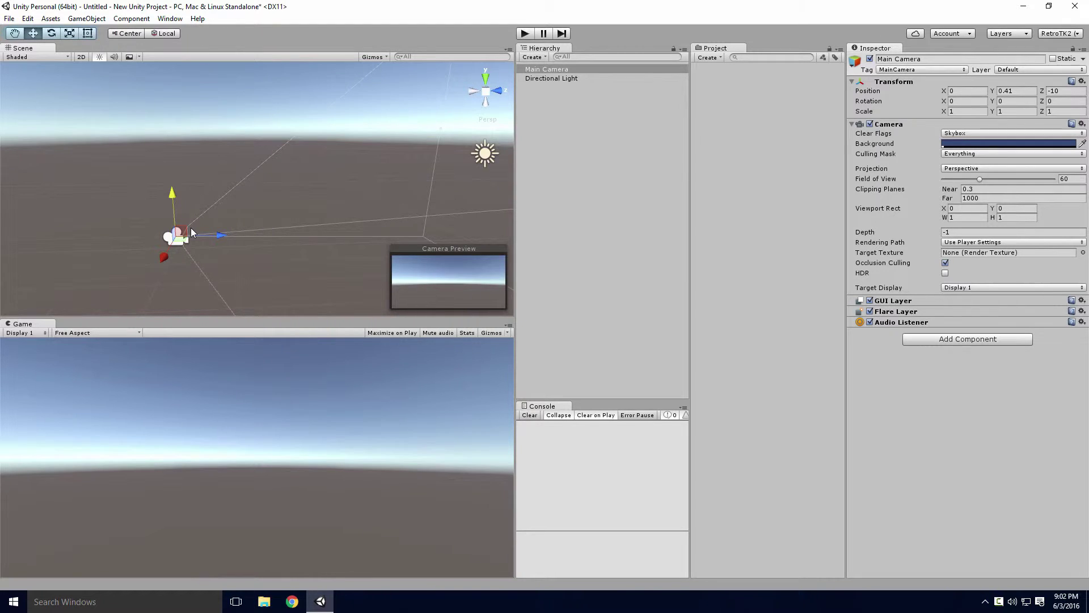
# Cycle through the Q, W, E, R and T transform tools
pyautogui.press('q')
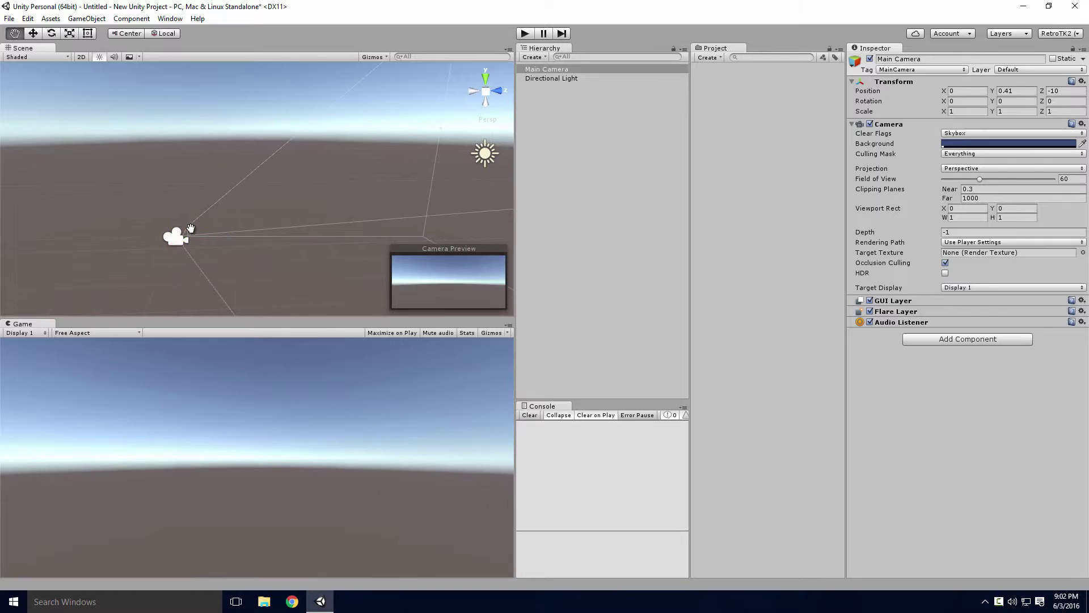
pyautogui.press('w')
pyautogui.press('e')
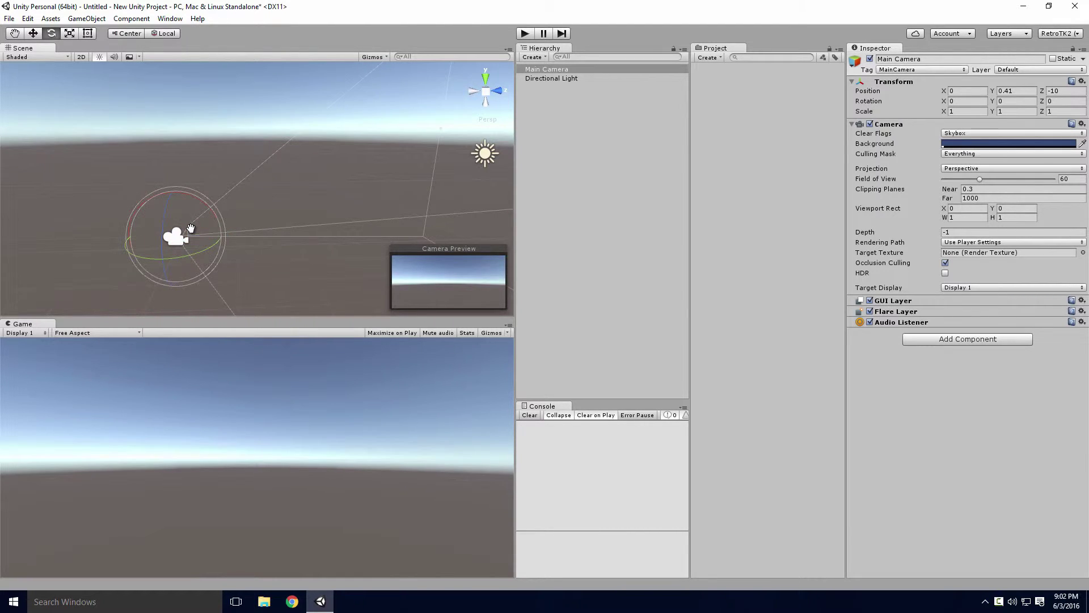
pyautogui.press('r')
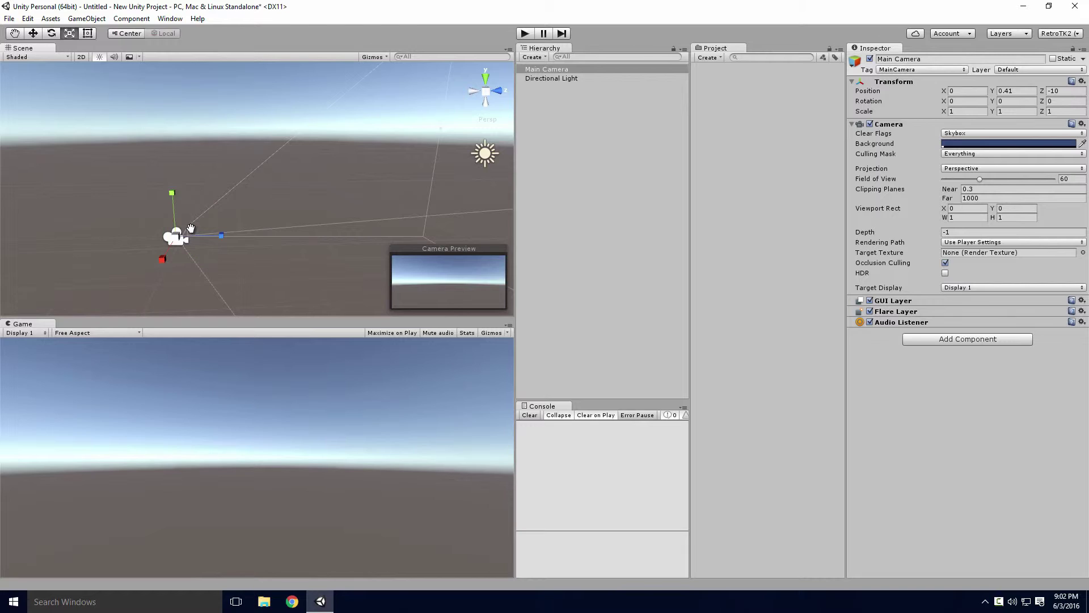
pyautogui.press('t')
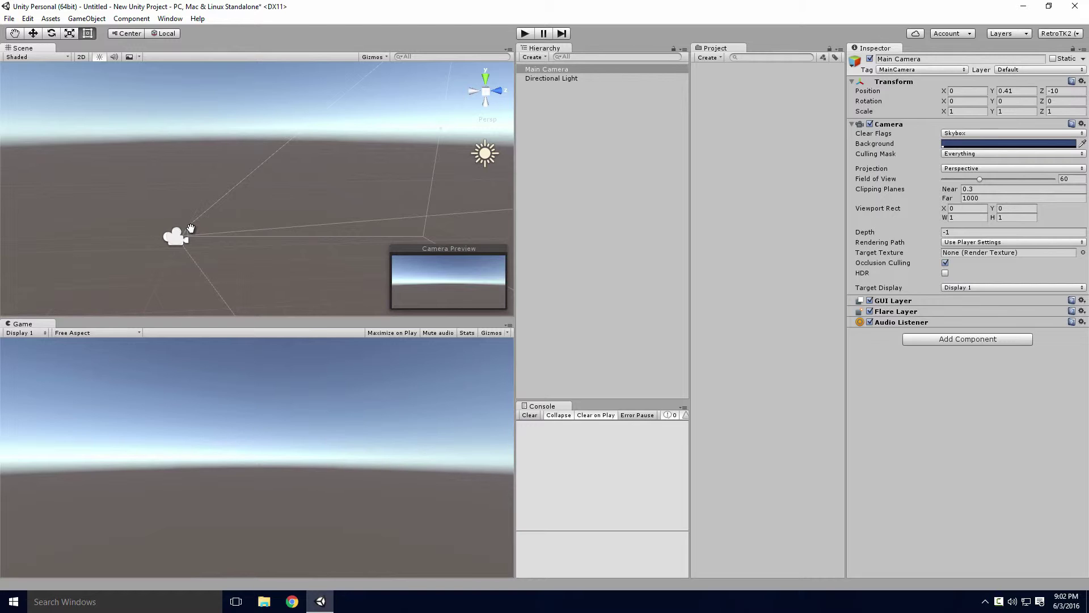
# Use the rotate tool to turn the Main Camera about Y to roughly -4 degrees
pyautogui.press('e')
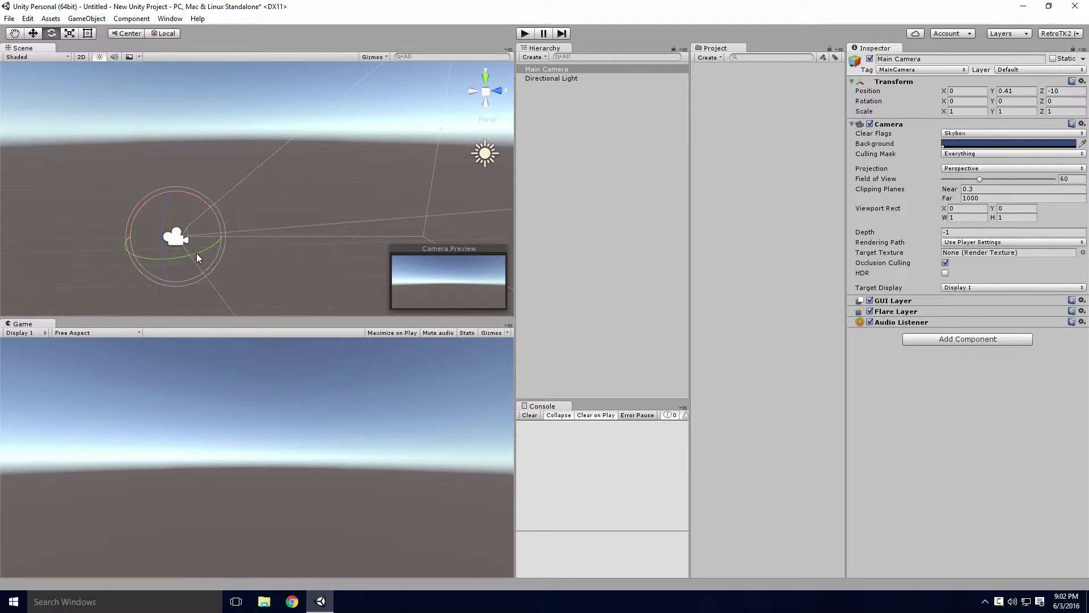
pyautogui.moveTo(197, 252); pyautogui.dragTo(94, 266)
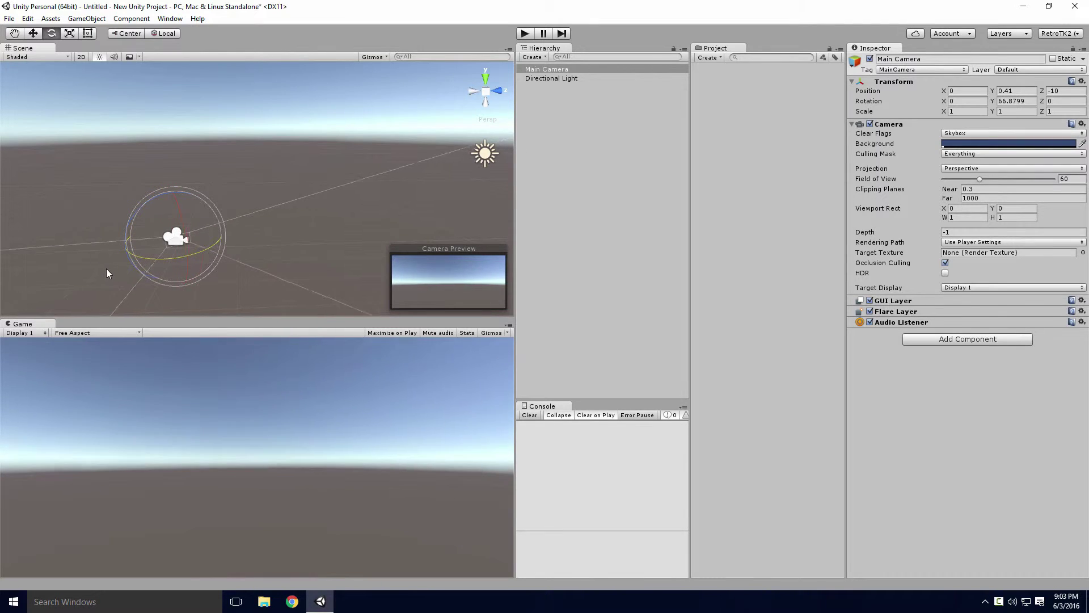
pyautogui.moveTo(95, 266); pyautogui.dragTo(205, 257)
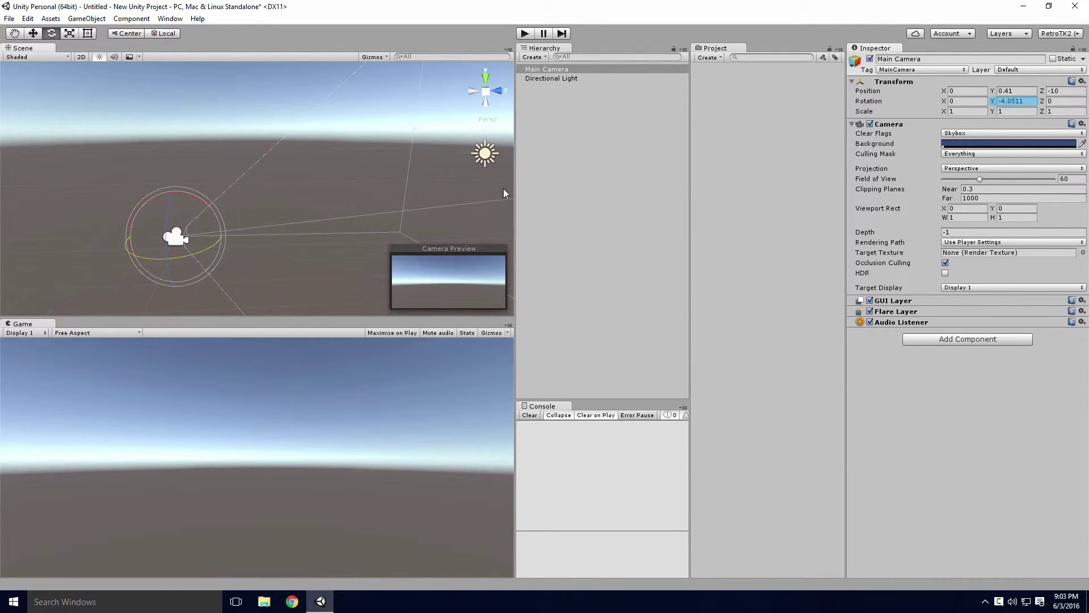
# Create a Cube from the GameObject > 3D Object menu
pyautogui.click(87, 18)
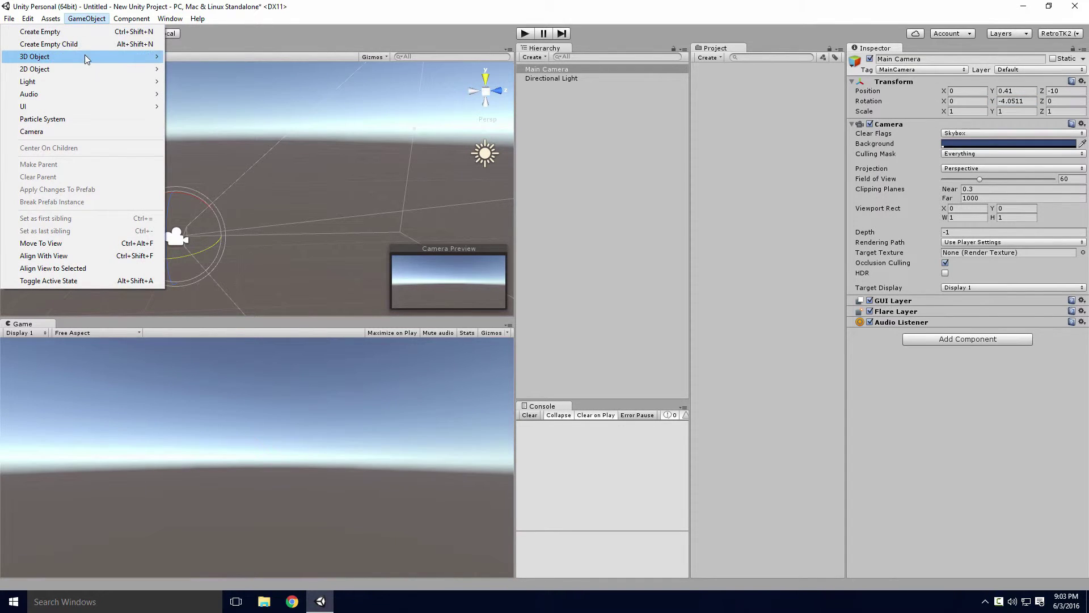
pyautogui.click(204, 61)
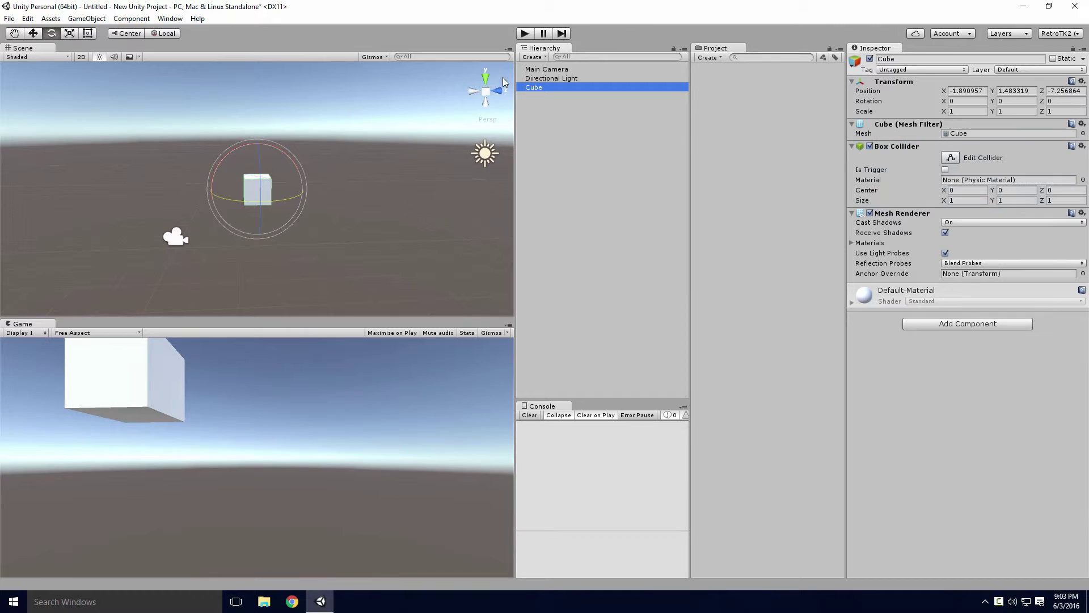
pyautogui.press('w')
# Step through Directional Light, Main Camera and Cube in the Hierarchy, ending on the Cube
pyautogui.click(633, 75)
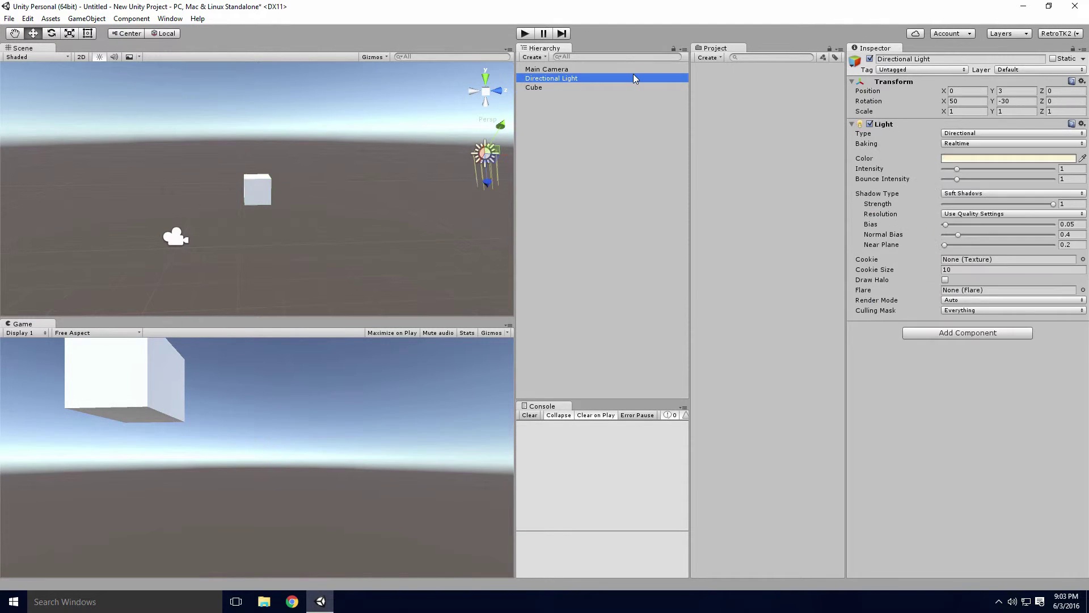
pyautogui.press('Up')
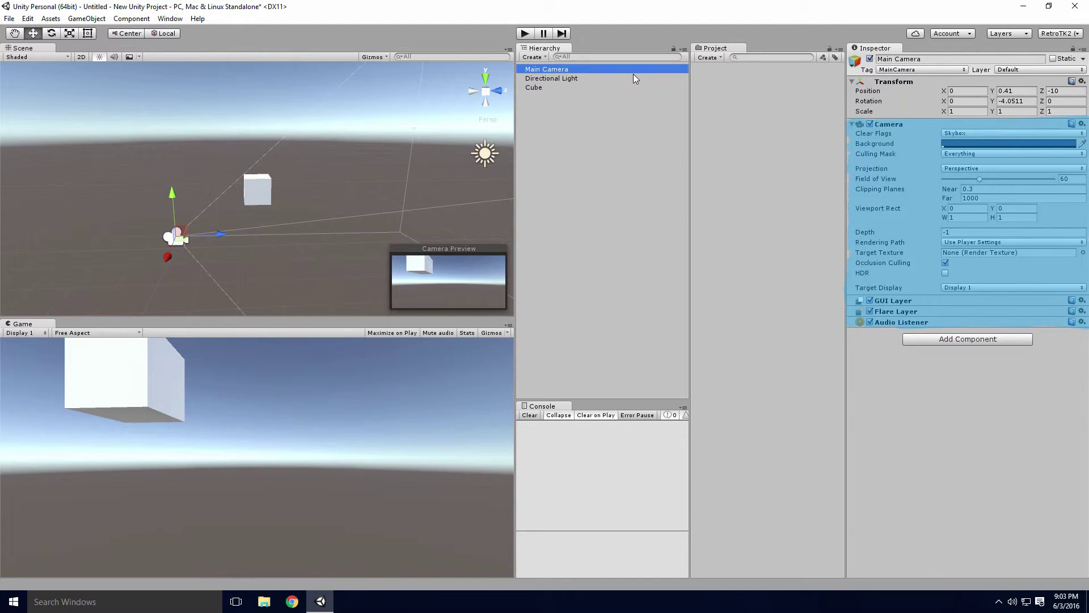
pyautogui.press('Down')
pyautogui.press('Down')
pyautogui.press('Up')
pyautogui.press('Up')
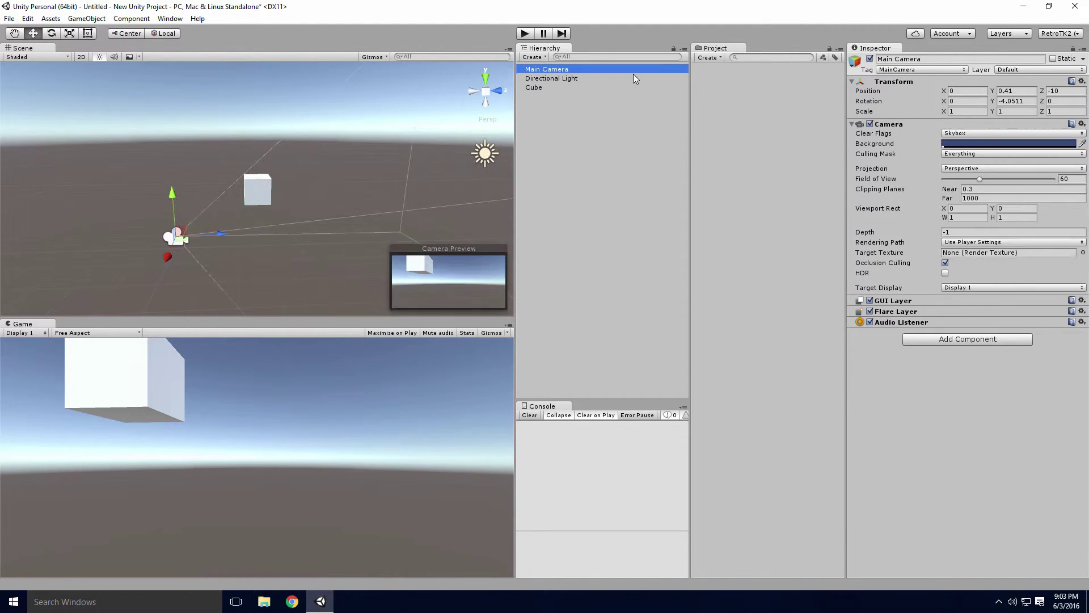
pyautogui.click(585, 88)
# Set the Cube's Position X and Y to 0
pyautogui.click(979, 92)
pyautogui.write('0')
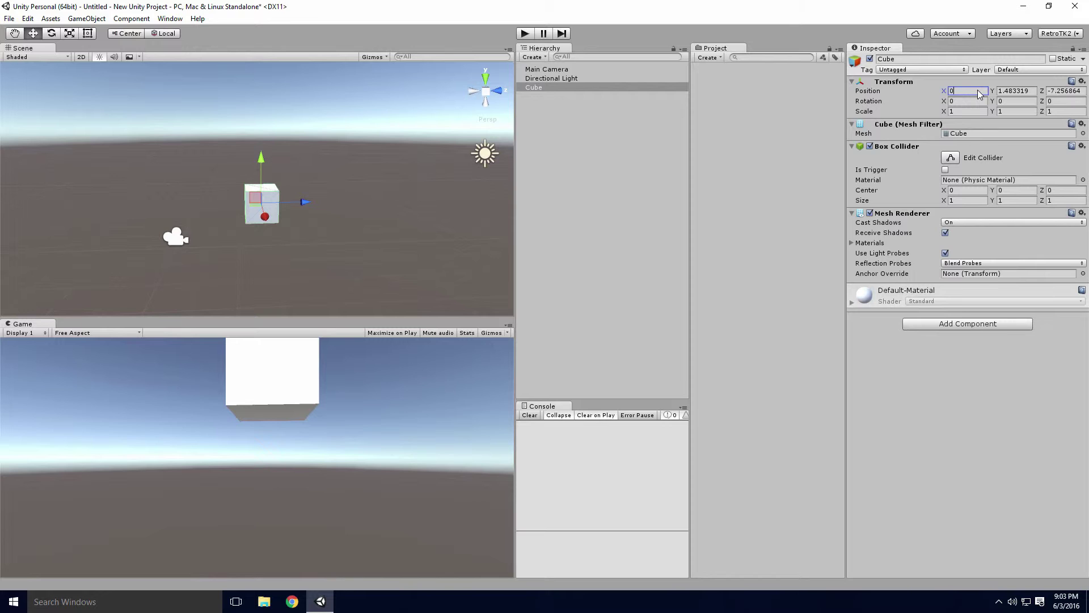
pyautogui.press('Tab')
pyautogui.write('0')
pyautogui.press('Tab')
pyautogui.write('0')
pyautogui.press('Return')
# Drag the Main Camera closer to the cube, then reselect the Cube
pyautogui.click(600, 69)
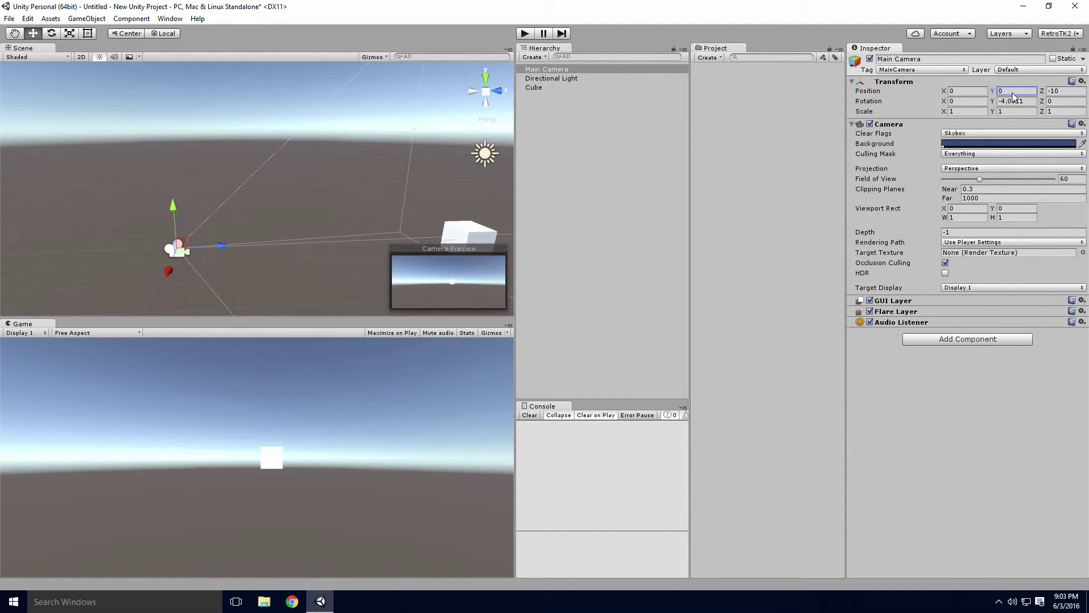
pyautogui.moveTo(219, 234)
pyautogui.mouseDown()
pyautogui.moveTo(384, 228)
pyautogui.moveTo(296, 230)
pyautogui.mouseUp()
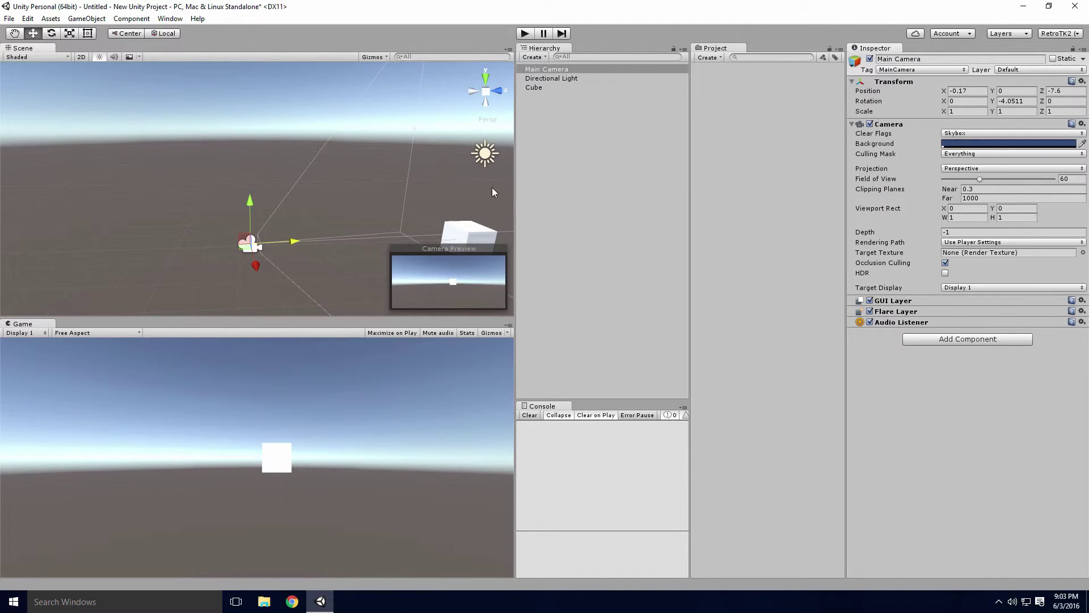
pyautogui.click(555, 173)
pyautogui.click(563, 85)
# Delete the Cube and create an empty GameObject
pyautogui.press('Delete')
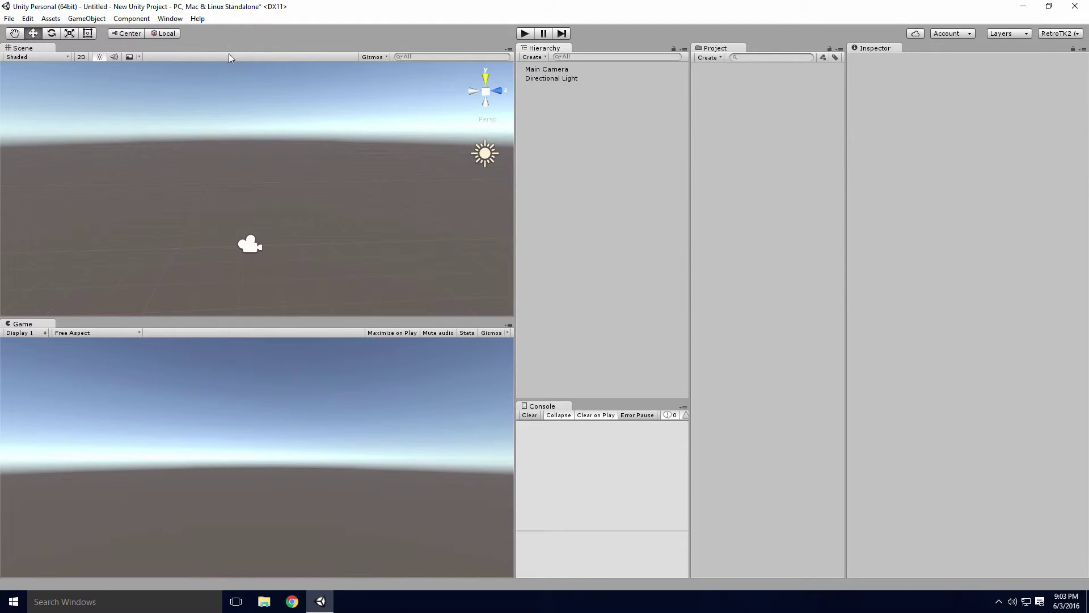
pyautogui.click(88, 19)
pyautogui.click(90, 33)
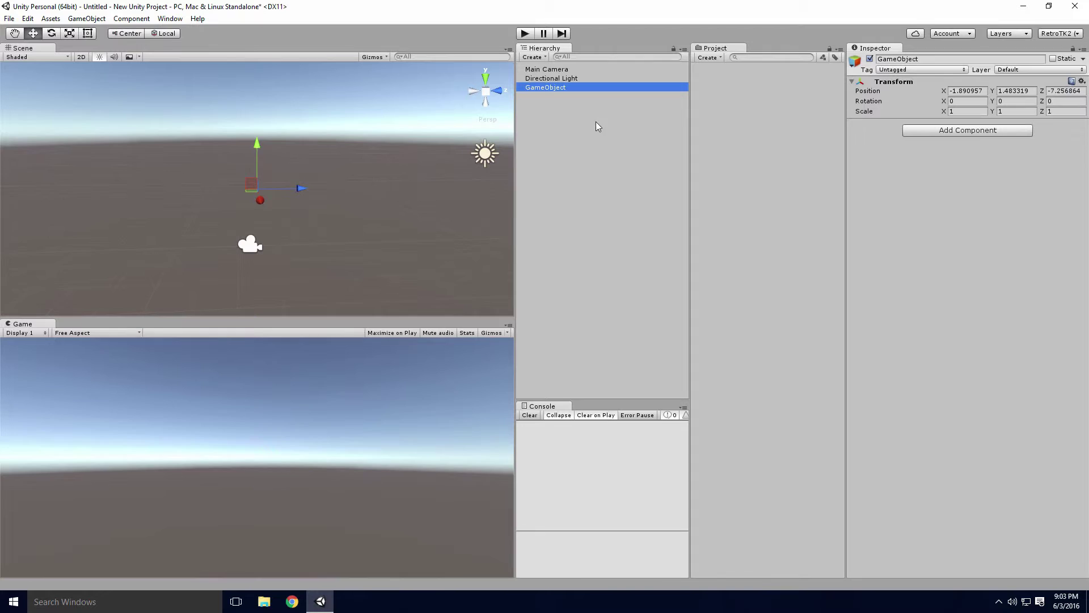
# Reset the GameObject's Position X, Y and Z to 0
pyautogui.click(962, 91)
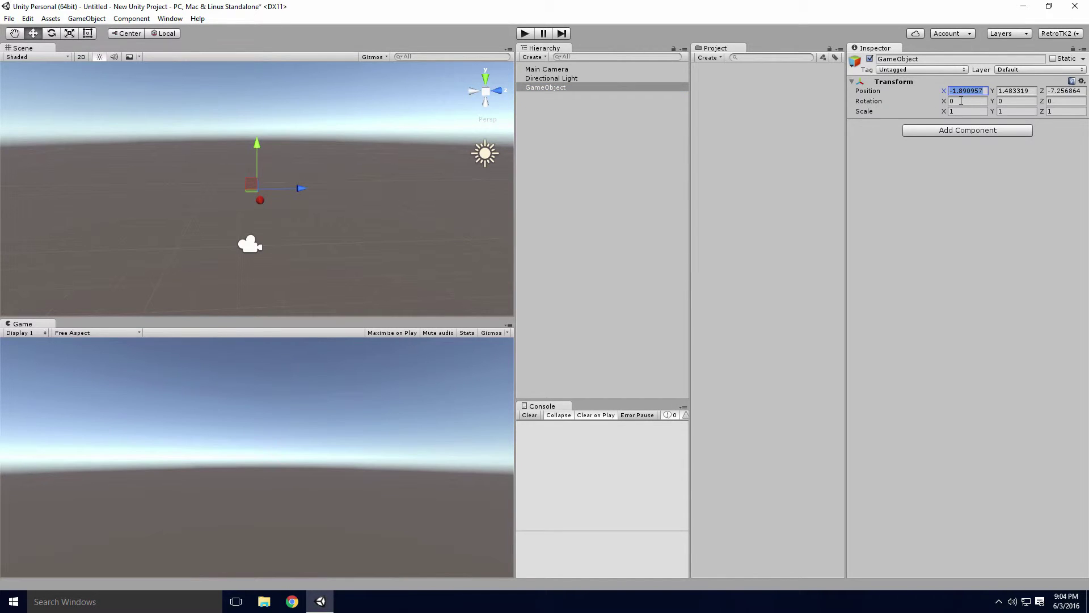
pyautogui.write('0')
pyautogui.press('Tab')
pyautogui.write('0')
pyautogui.press('Tab')
pyautogui.write('0')
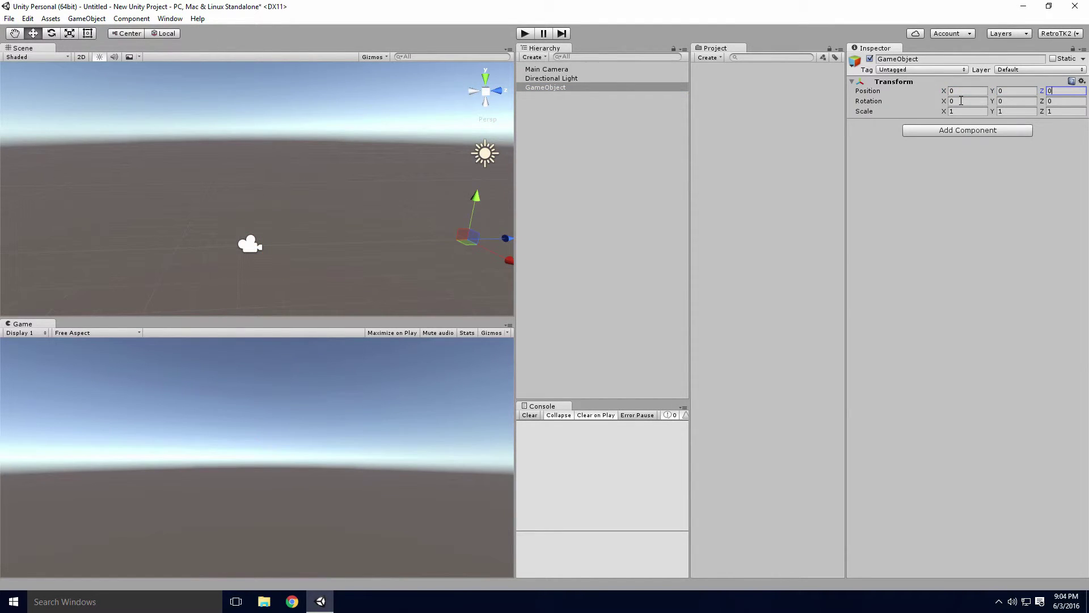
# Create a C# script named MyMonoBehaviour in Assets, then start saving the scene with Ctrl+S
pyautogui.click(752, 159)
pyautogui.rightClick(753, 158)
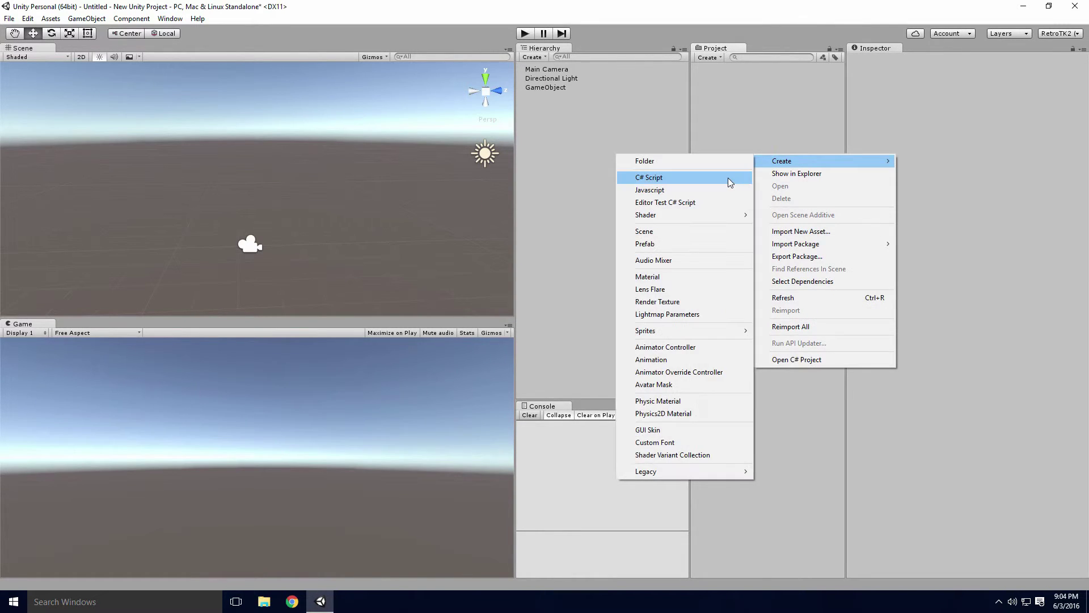
pyautogui.click(728, 178)
pyautogui.write('M')
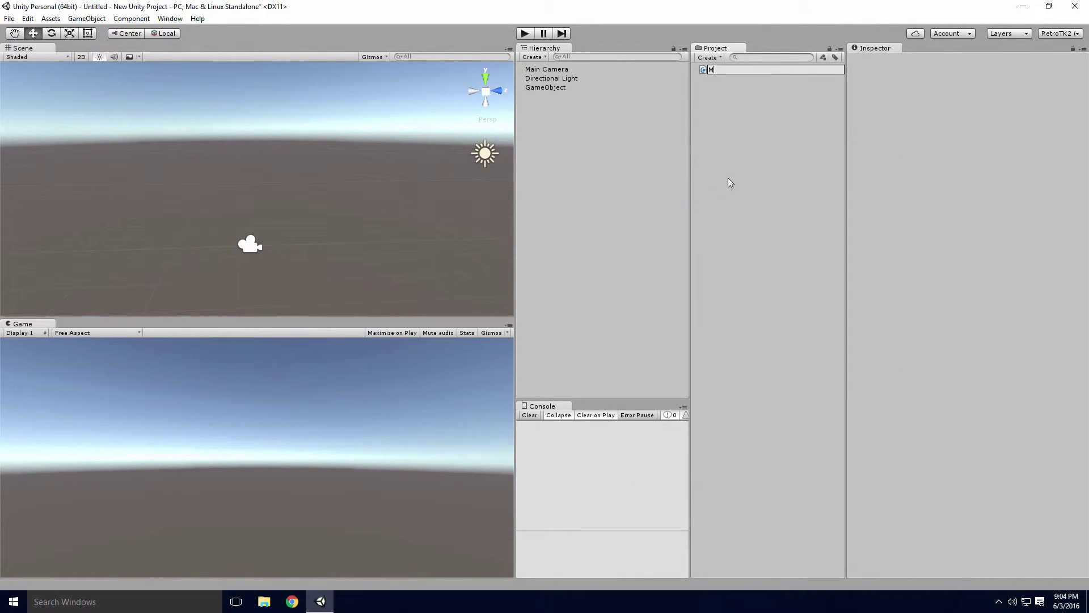
pyautogui.write('yMonoBeh')
pyautogui.write('aviour')
pyautogui.press('Return')
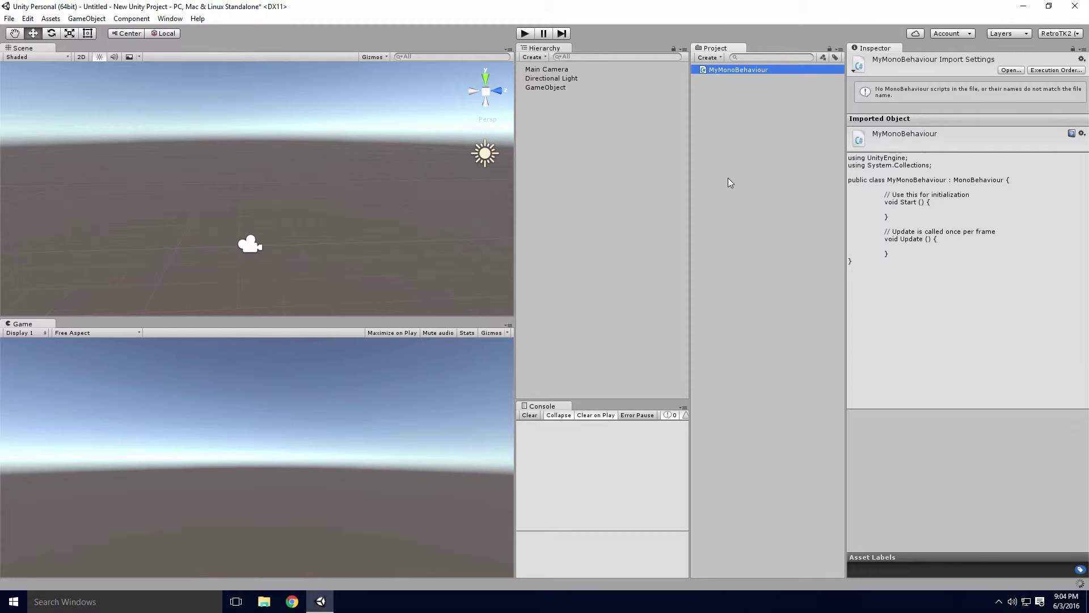
pyautogui.click(726, 181)
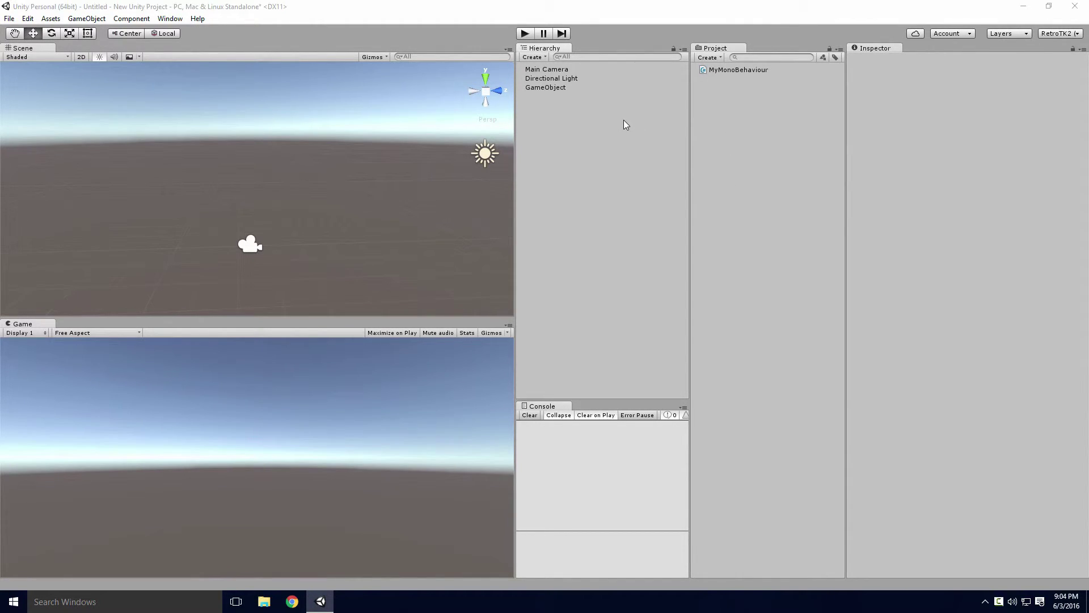
pyautogui.hotkey('ctrl', 's')
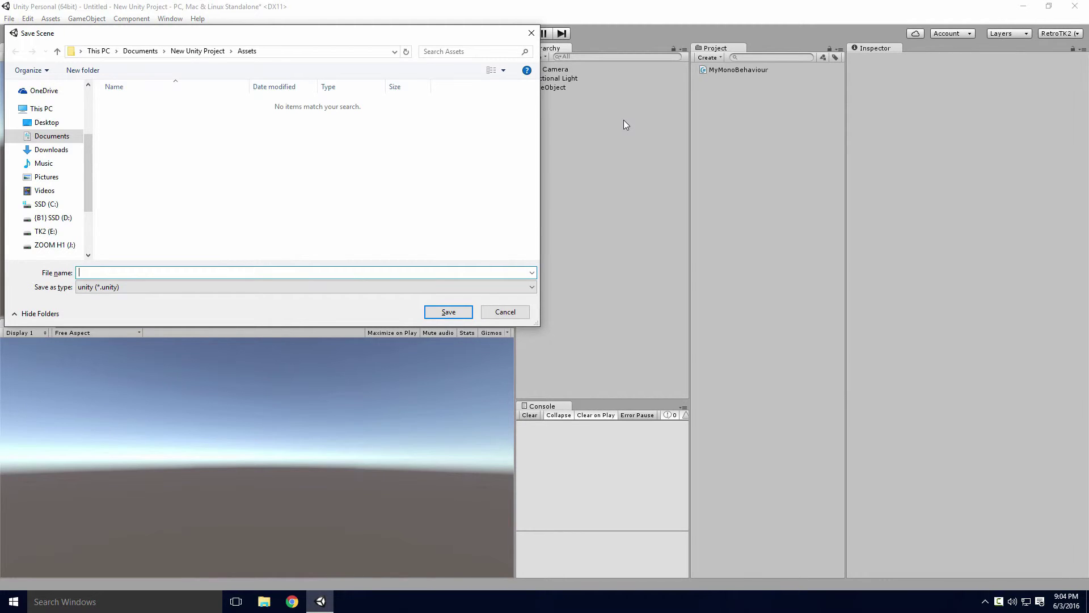
pyautogui.write('MyScene')
# Save the scene as MyScene and inspect its empty GameObject
pyautogui.press('Return')
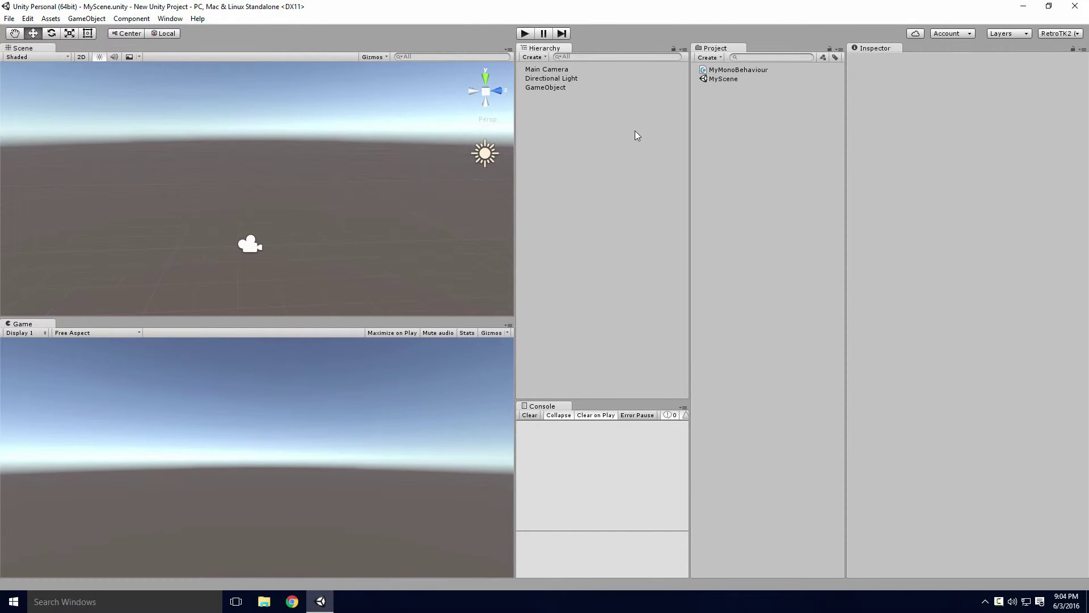
pyautogui.click(724, 79)
pyautogui.click(547, 69)
pyautogui.click(549, 88)
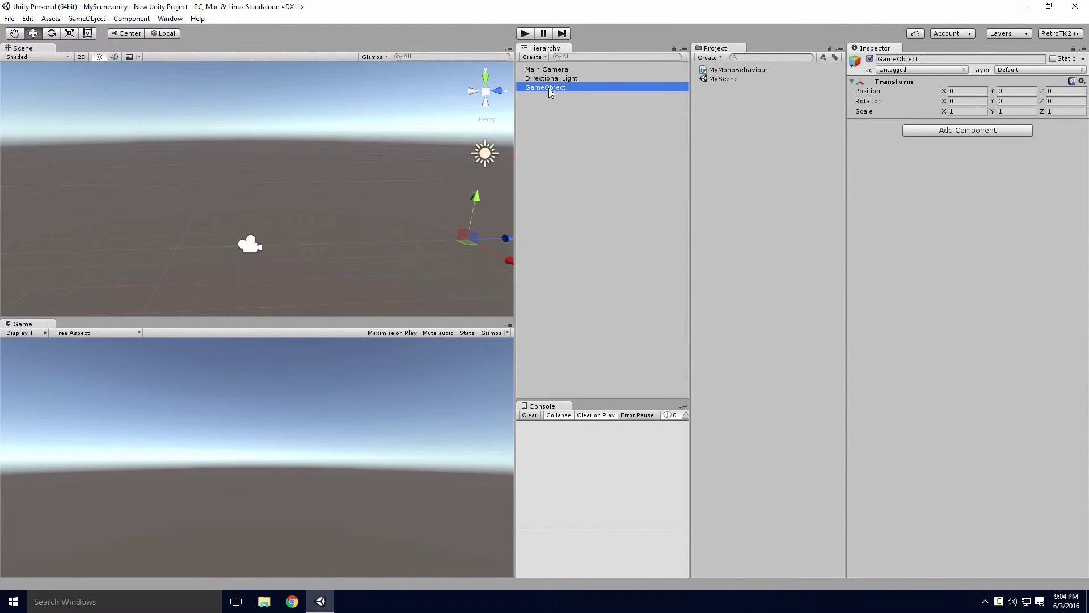
# Start a new untitled scene containing only the camera and light
pyautogui.click(570, 116)
pyautogui.click(9, 17)
pyautogui.click(31, 41)
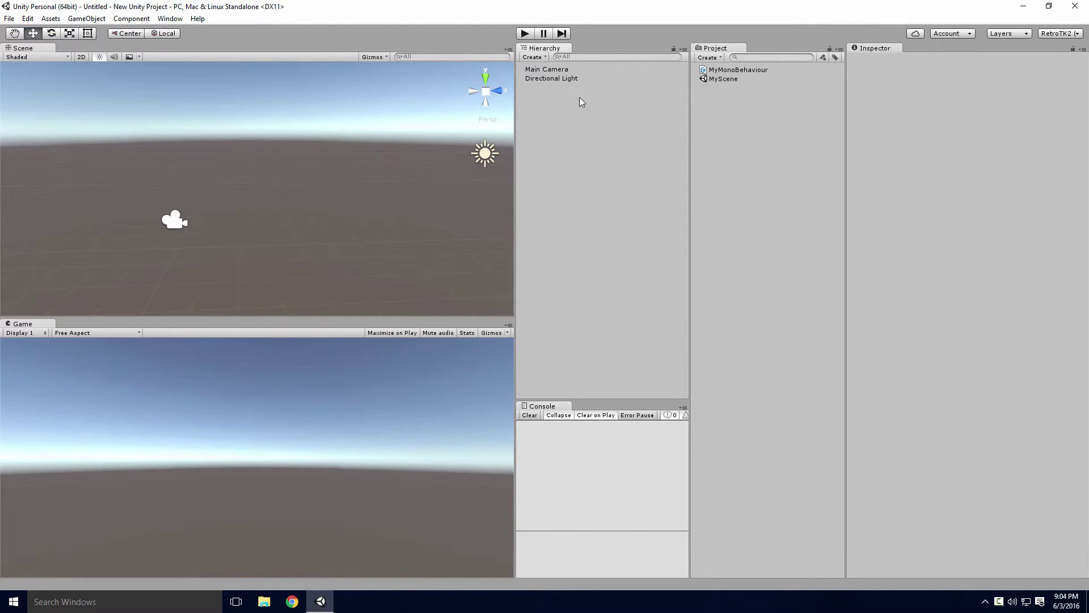
# Save the new scene as MyNewestScene, then reopen MyScene and MyNewestScene in turn
pyautogui.hotkey('ctrl', 's')
pyautogui.write('MyNewest')
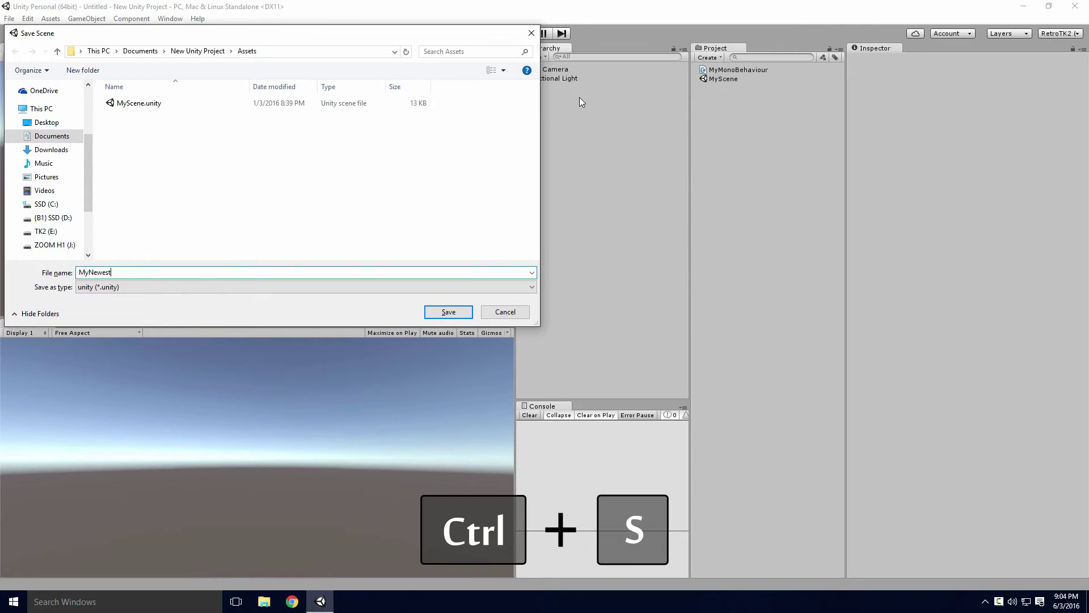
pyautogui.write('Scene')
pyautogui.press('Return')
pyautogui.doubleClick(722, 88)
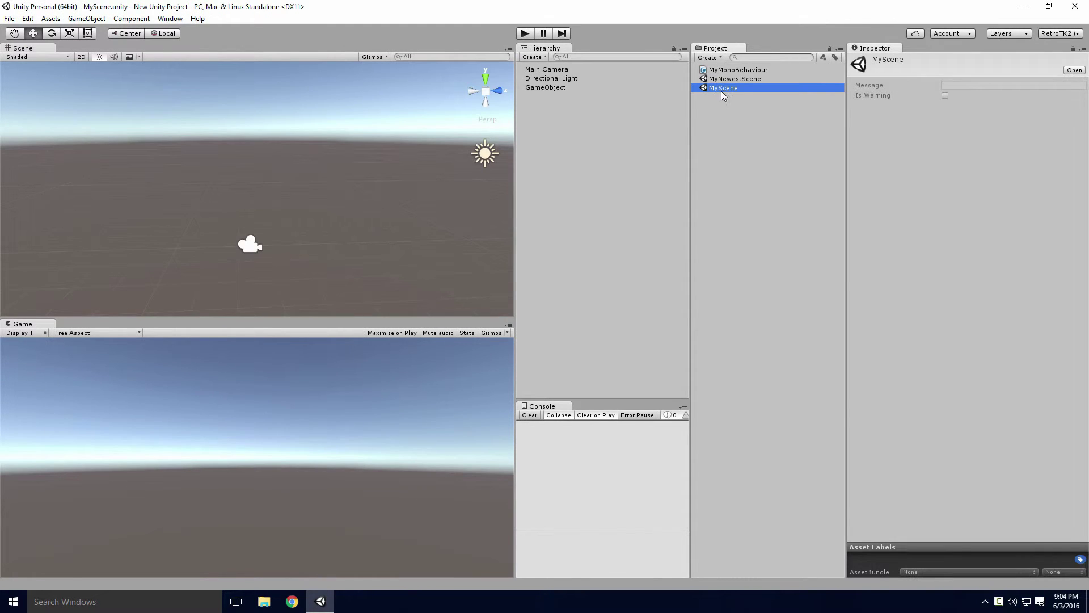
pyautogui.click(575, 92)
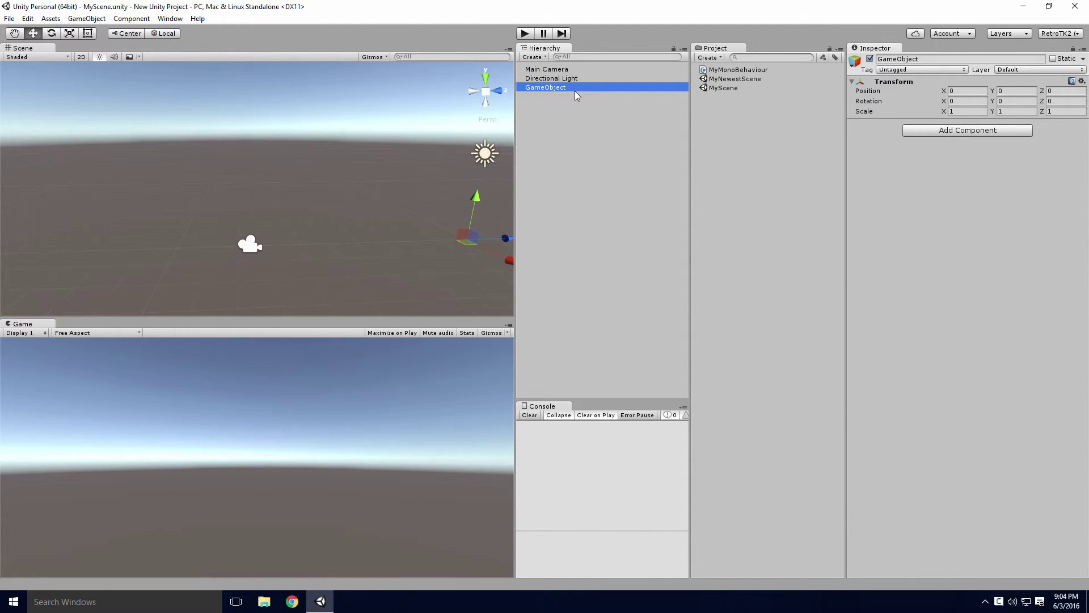
pyautogui.doubleClick(720, 78)
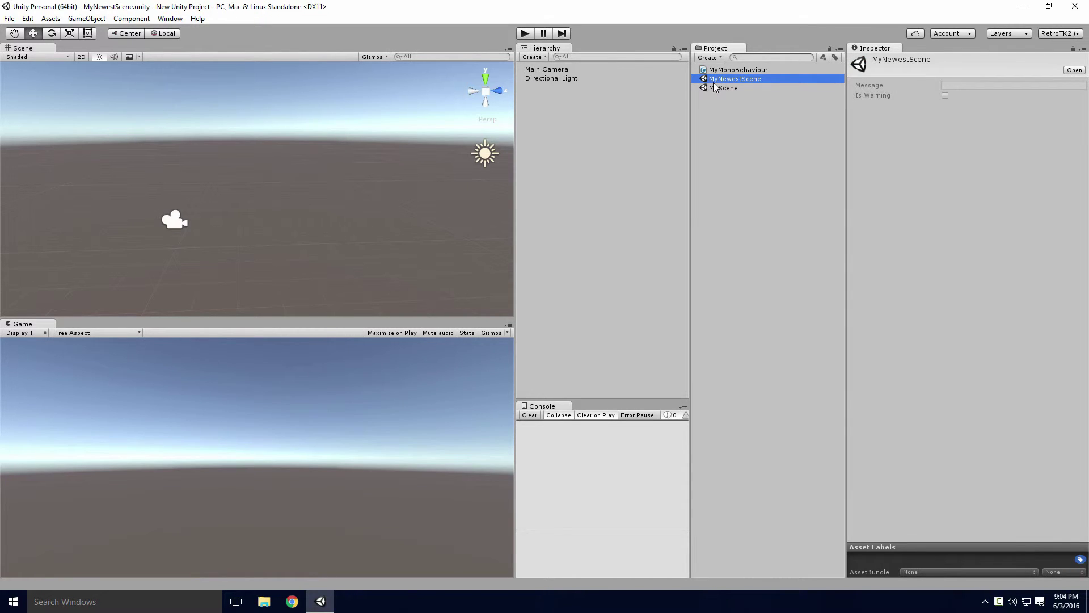
# Delete the MyNewestScene asset, leaving MyScene selected in the Project panel
pyautogui.rightClick(717, 79)
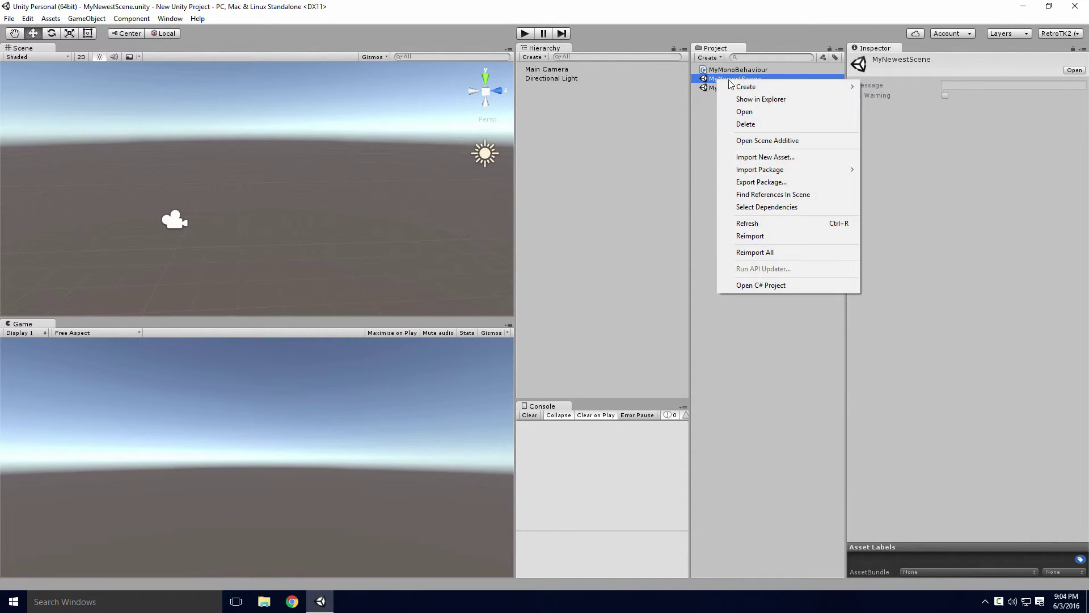
pyautogui.click(746, 126)
pyautogui.click(577, 322)
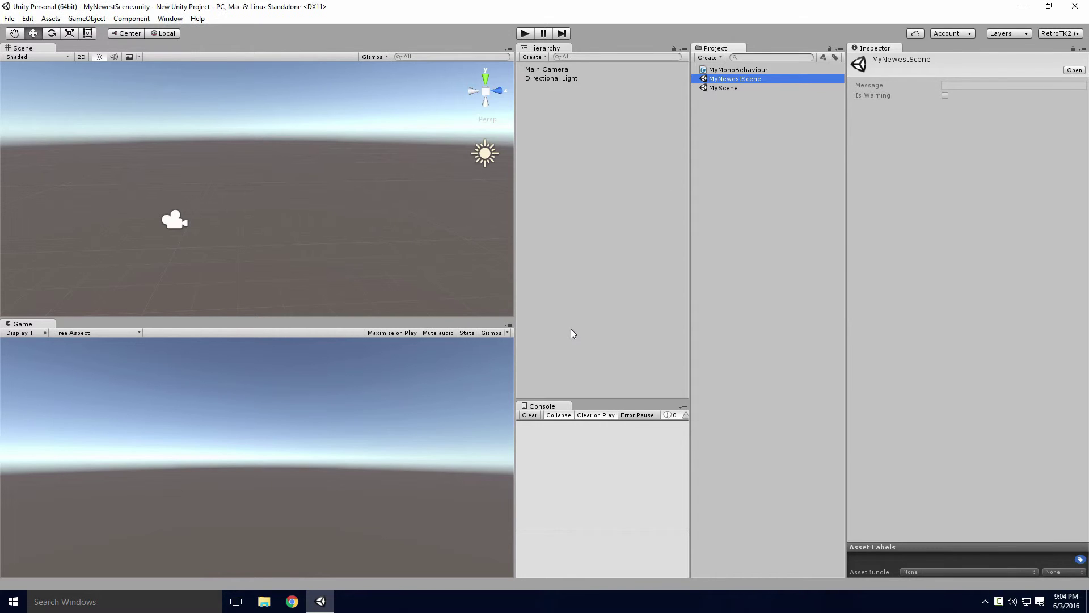
pyautogui.click(731, 80)
pyautogui.rightClick(732, 81)
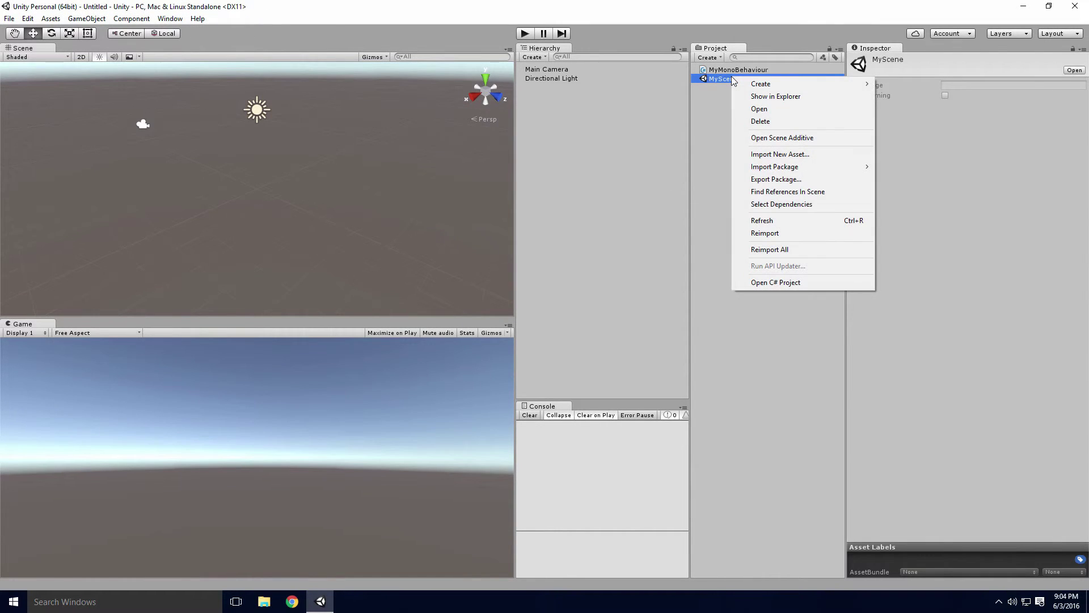
pyautogui.click(759, 96)
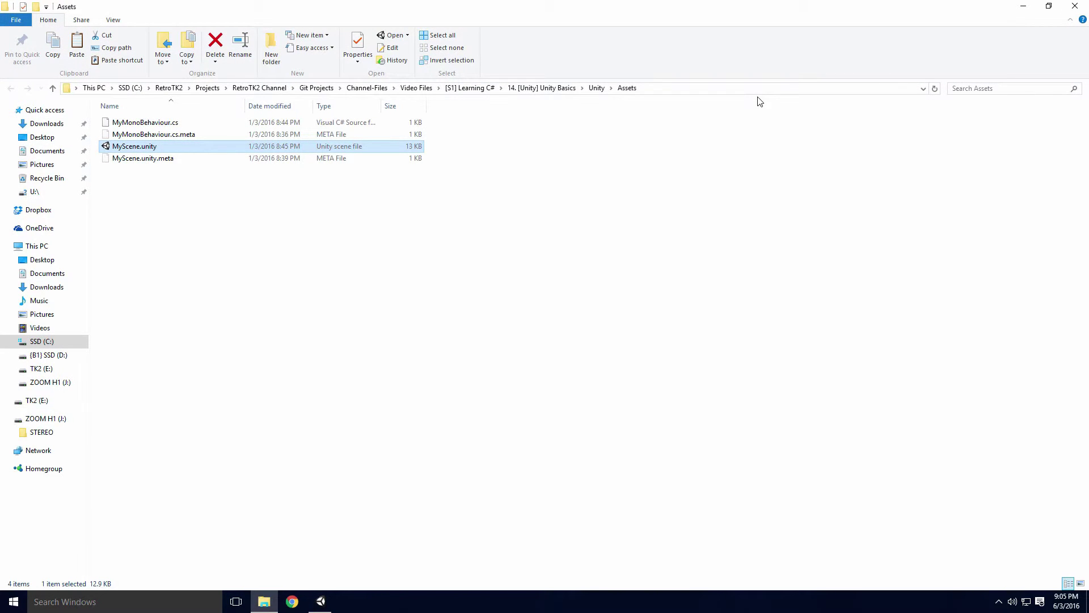
pyautogui.click(596, 89)
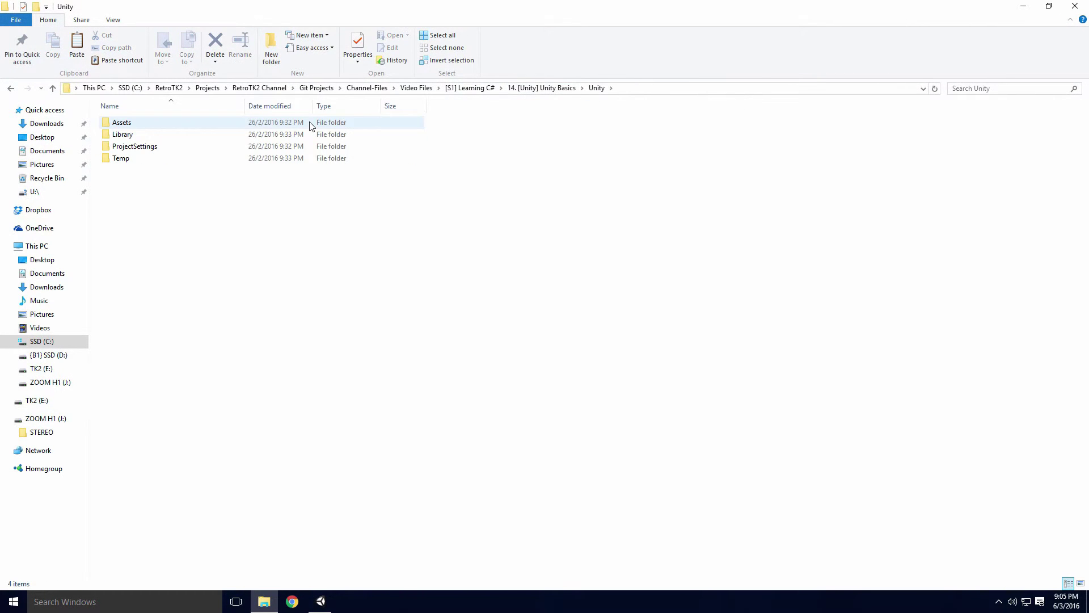
pyautogui.doubleClick(310, 126)
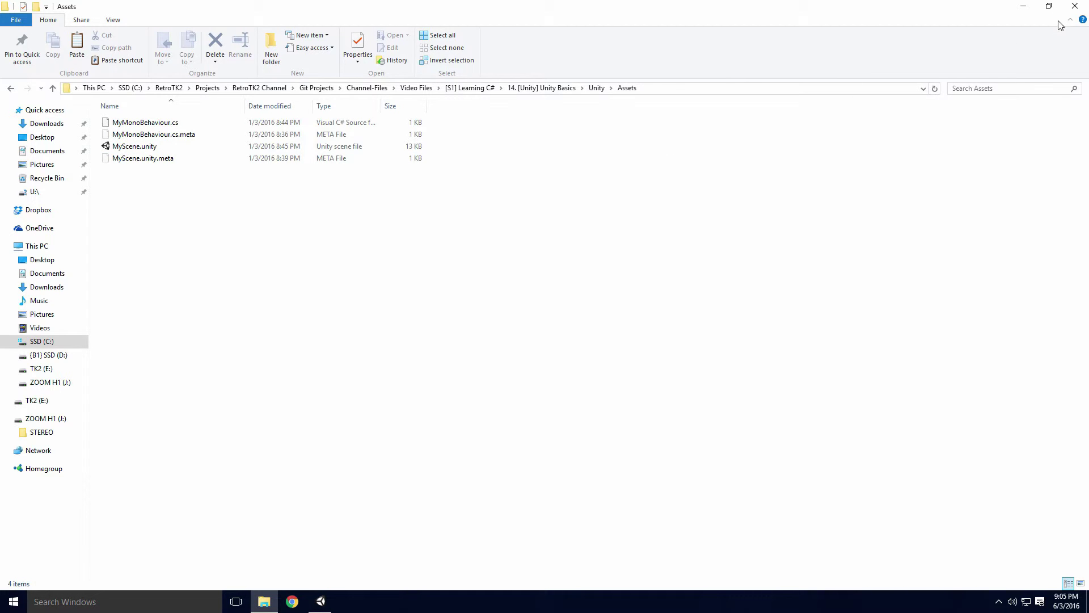
pyautogui.click(1076, 9)
pyautogui.click(703, 187)
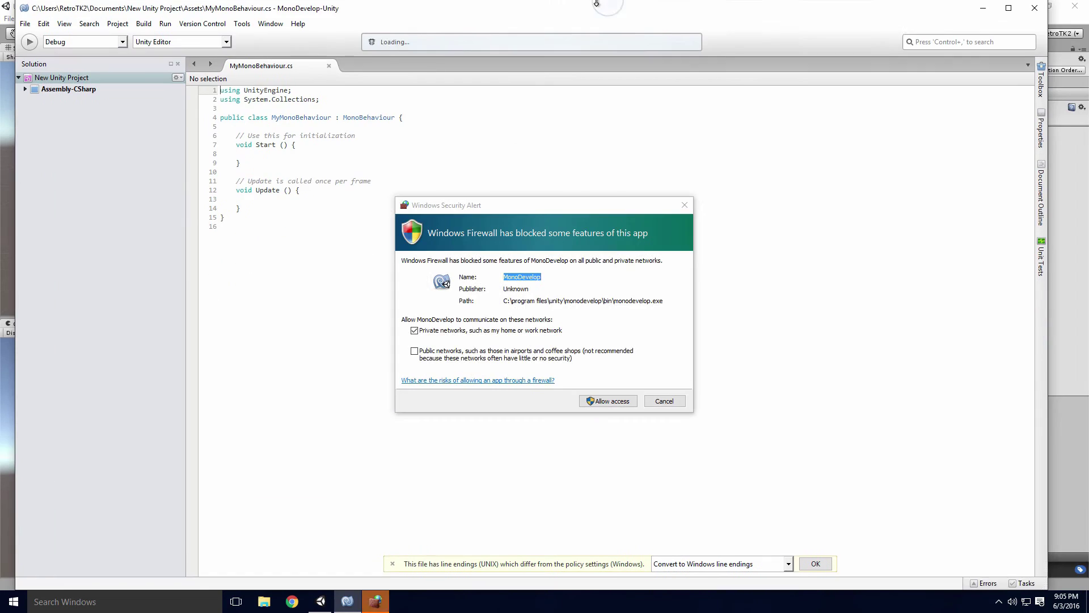
# Review the MyMonoBehaviour class and its MonoBehaviour base in maximized MonoDevelop, then return to Unity
pyautogui.click(601, 397)
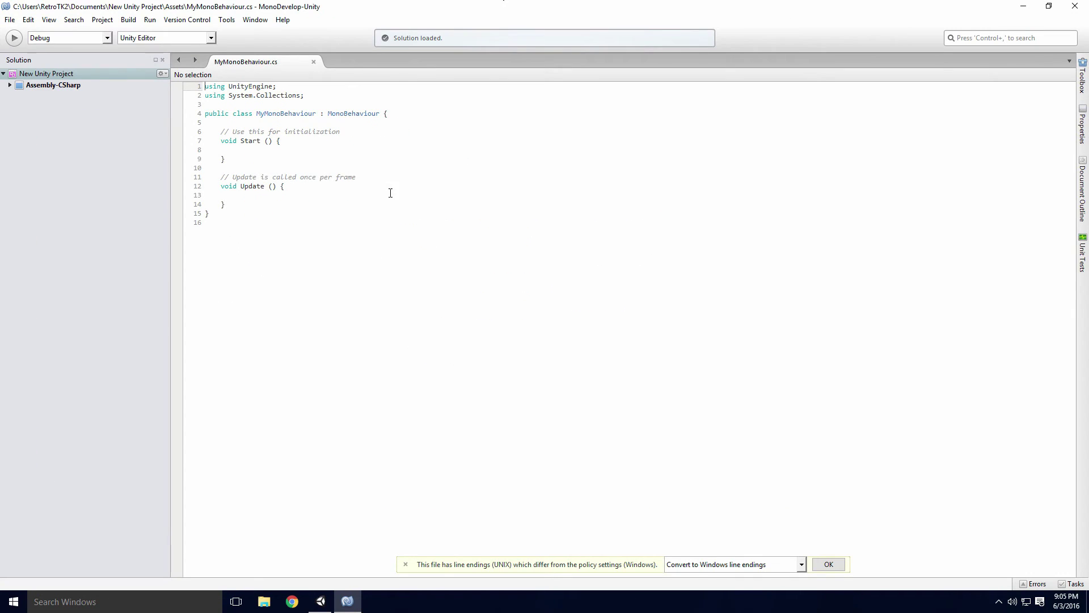
pyautogui.doubleClick(307, 113)
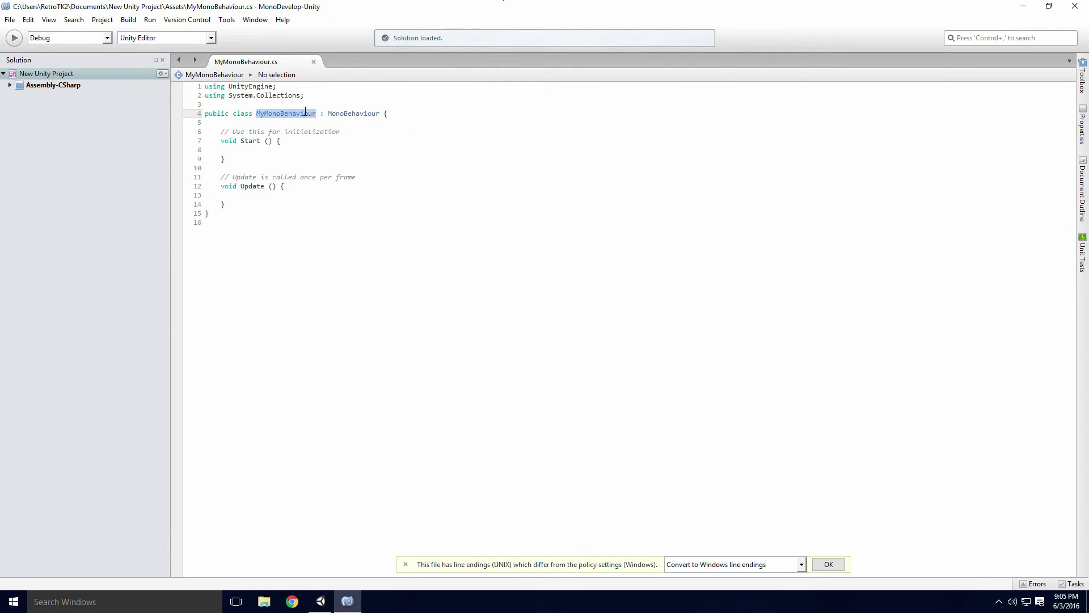
pyautogui.doubleClick(348, 113)
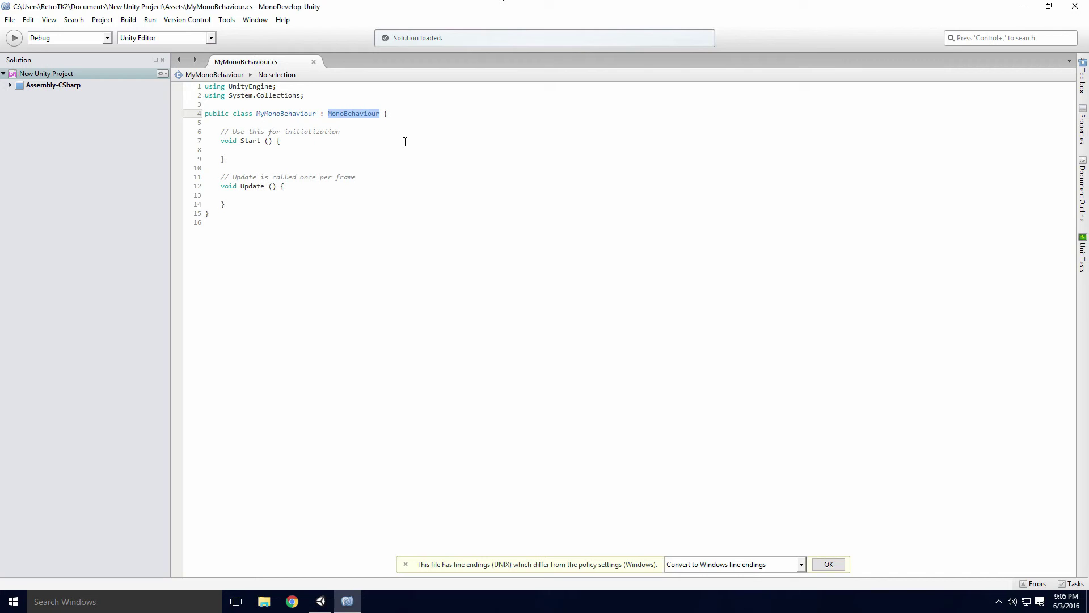
pyautogui.click(405, 142)
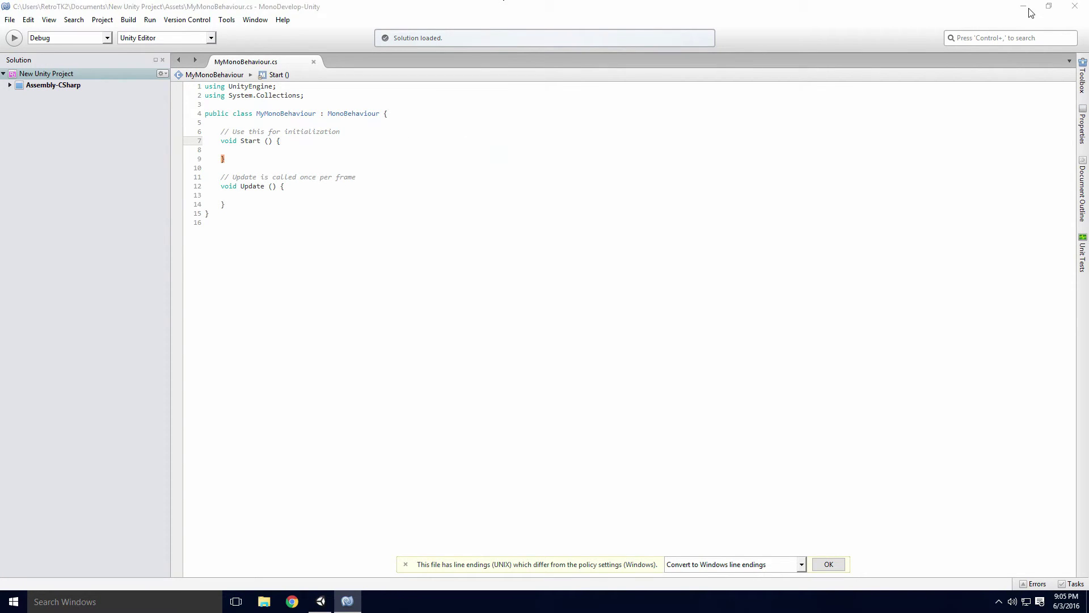
pyautogui.hotkey('alt', 'Tab')
# Drag the MyMonoBehaviour script from the Project panel onto GameObject in the Hierarchy
pyautogui.moveTo(733, 71); pyautogui.dragTo(601, 89)
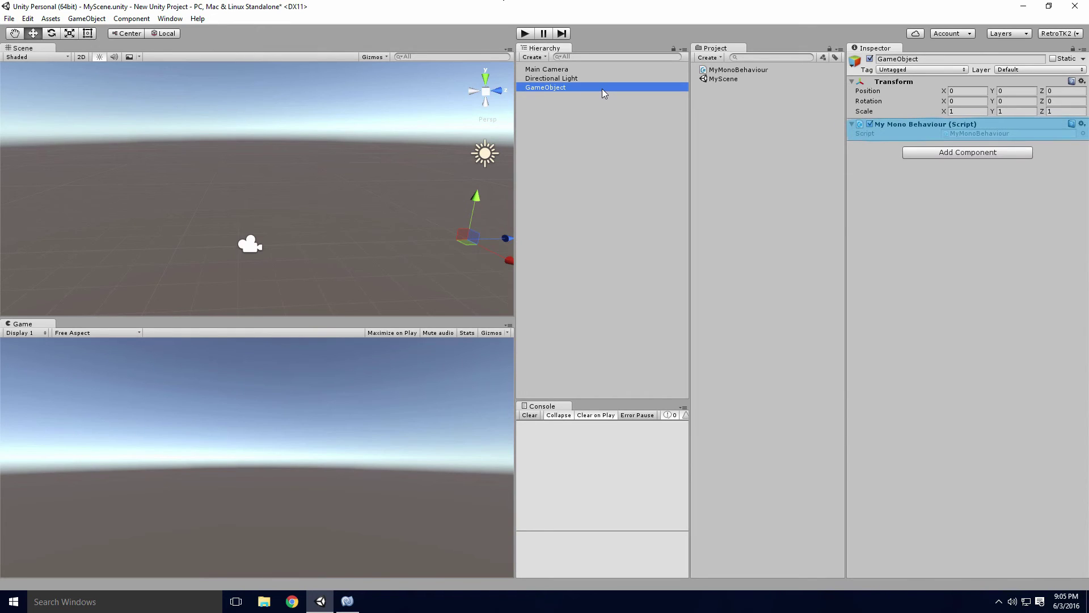